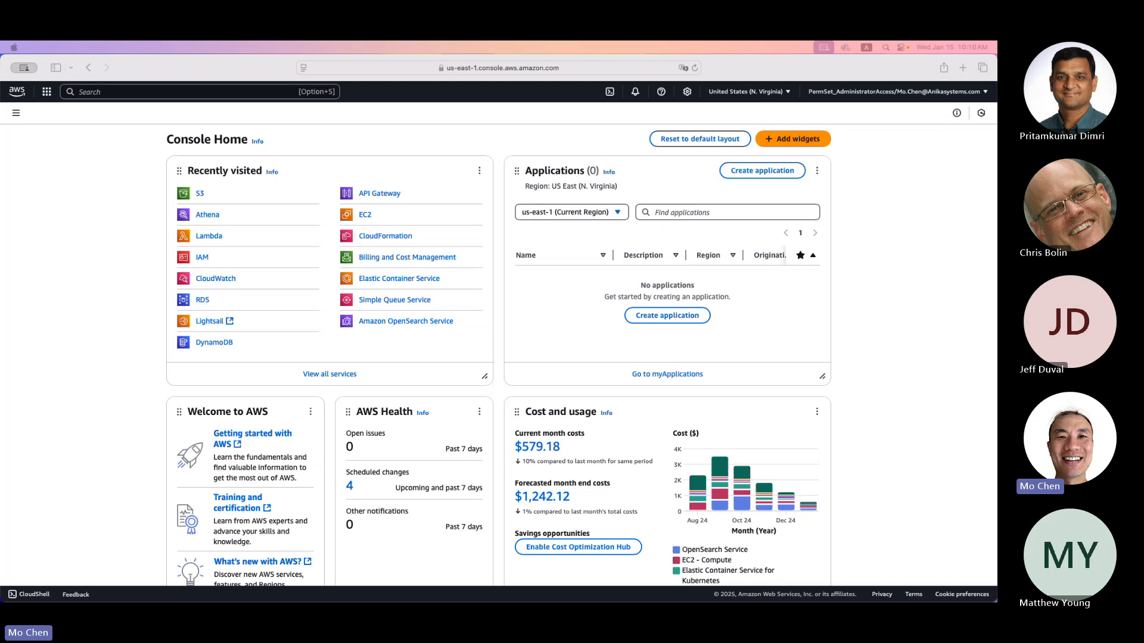
# Preview the contents of students1.csv and the neighbouring CSV files on the computer, and close the preview
pyautogui.moveTo(851, 216); pyautogui.dragTo(398, 268)
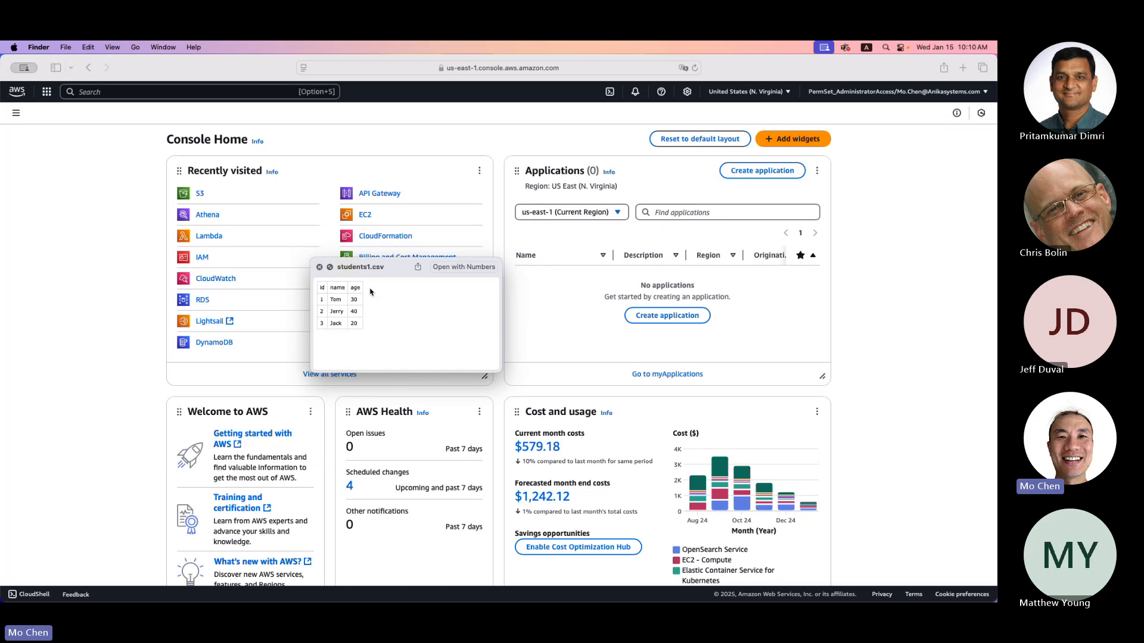
pyautogui.press('Down')
pyautogui.press('Down')
pyautogui.press('Up')
pyautogui.press('Up')
pyautogui.click(319, 267)
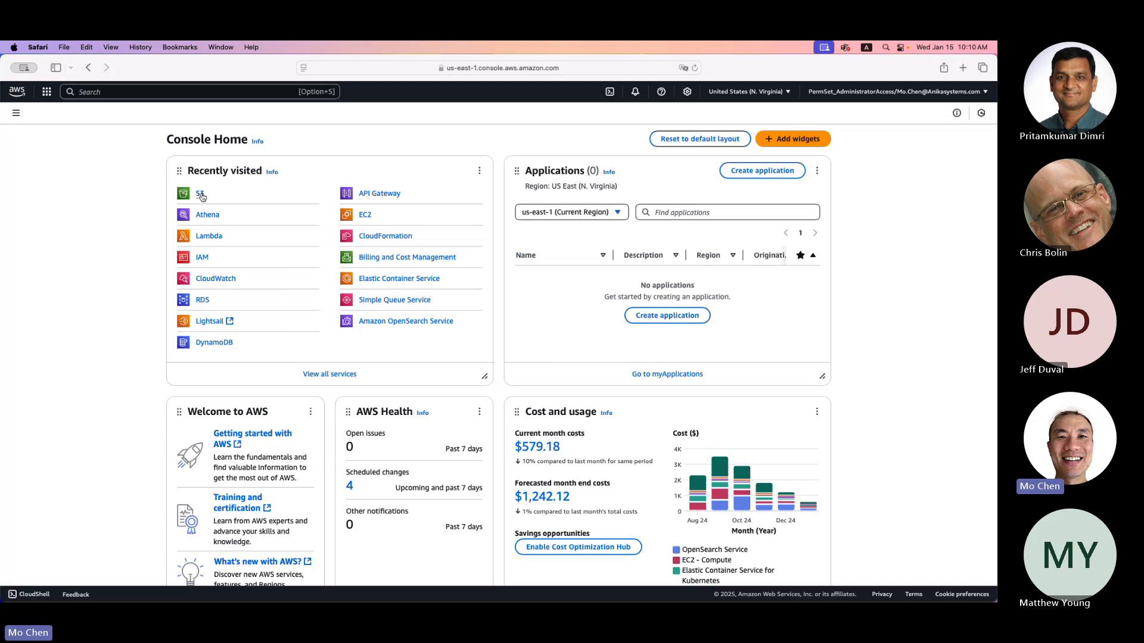
# Open S3 in a new browser tab, filter the buckets by "irs" and go to the class1/ folder of irs-pdf-input
pyautogui.rightClick(201, 197)
pyautogui.click(211, 201)
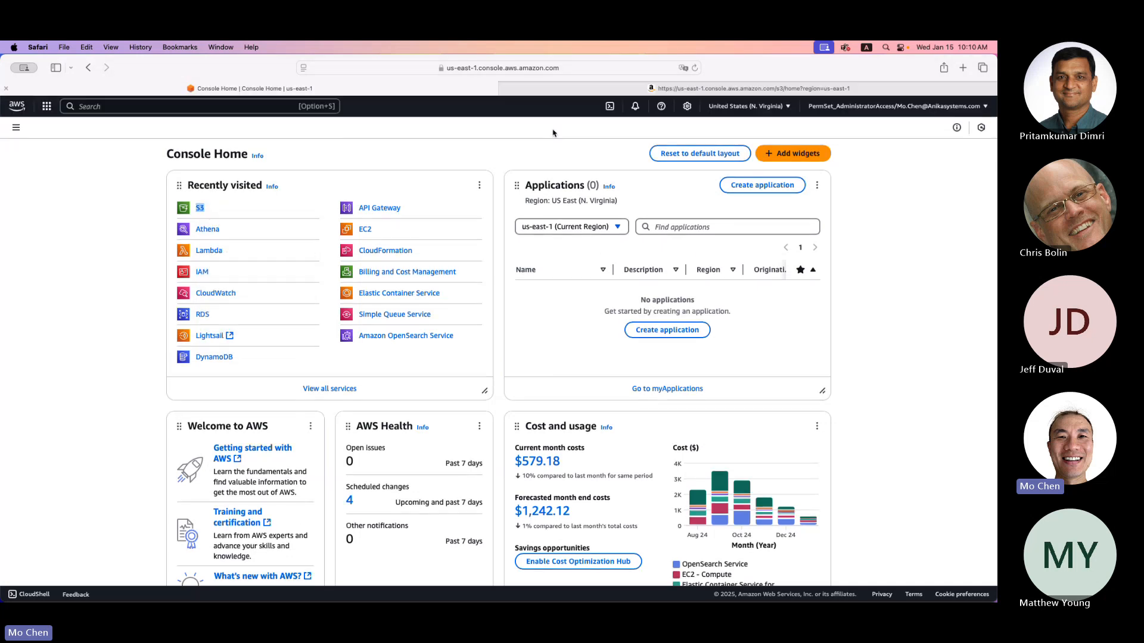
pyautogui.click(595, 88)
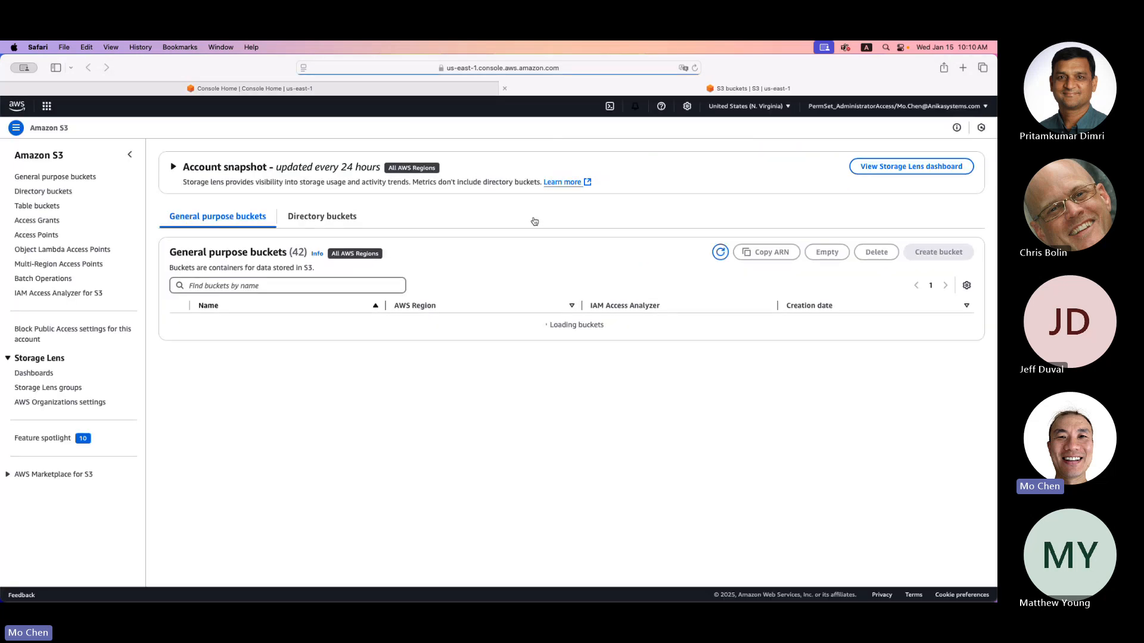
pyautogui.click(249, 284)
pyautogui.write('irs')
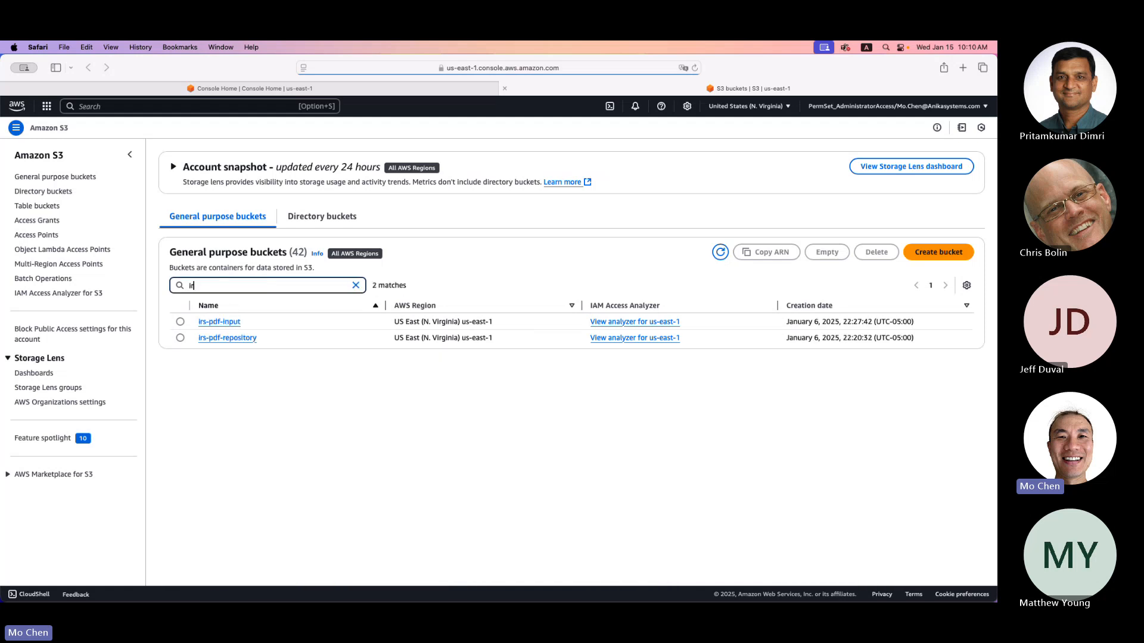
pyautogui.click(220, 321)
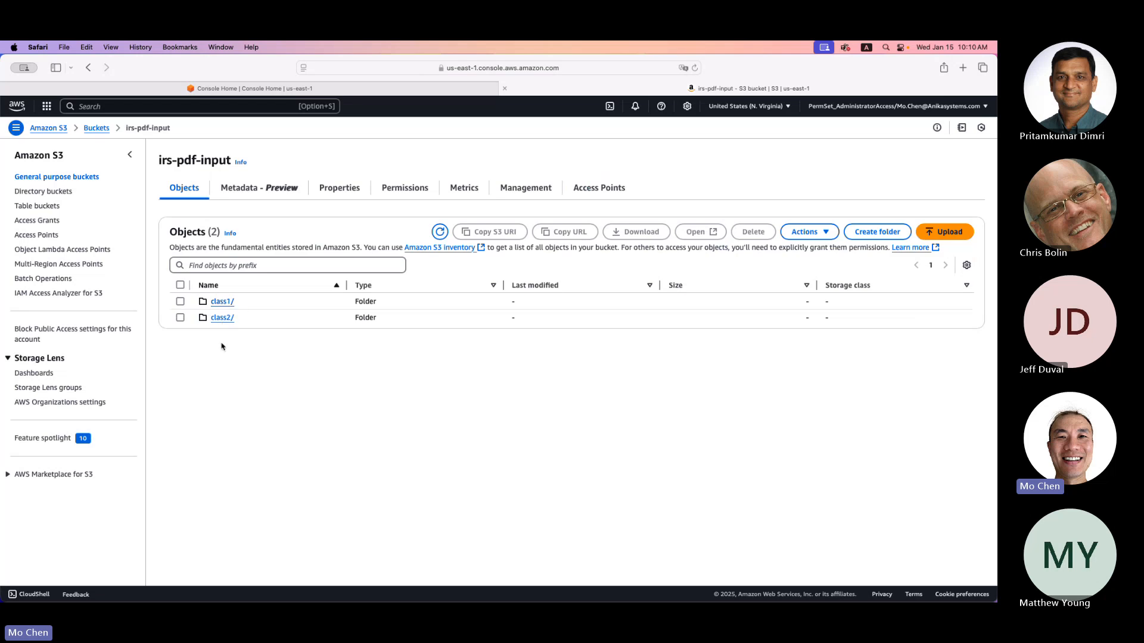
pyautogui.click(220, 302)
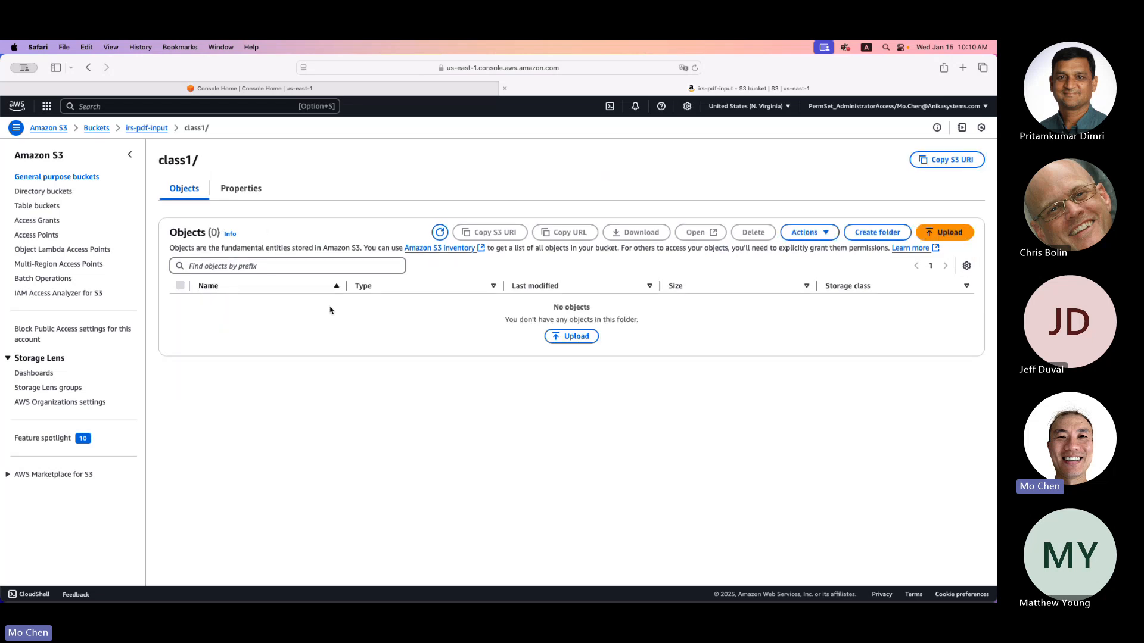
# Upload students1.csv from the Documents folder into class1/ and return to the folder's object list
pyautogui.click(577, 337)
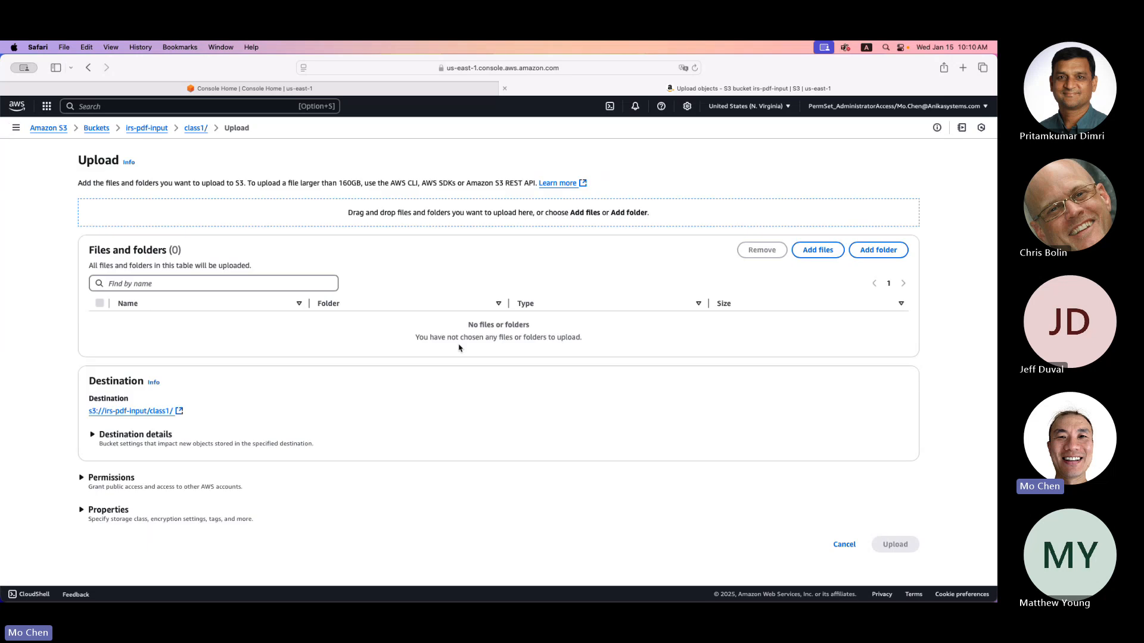
pyautogui.click(806, 252)
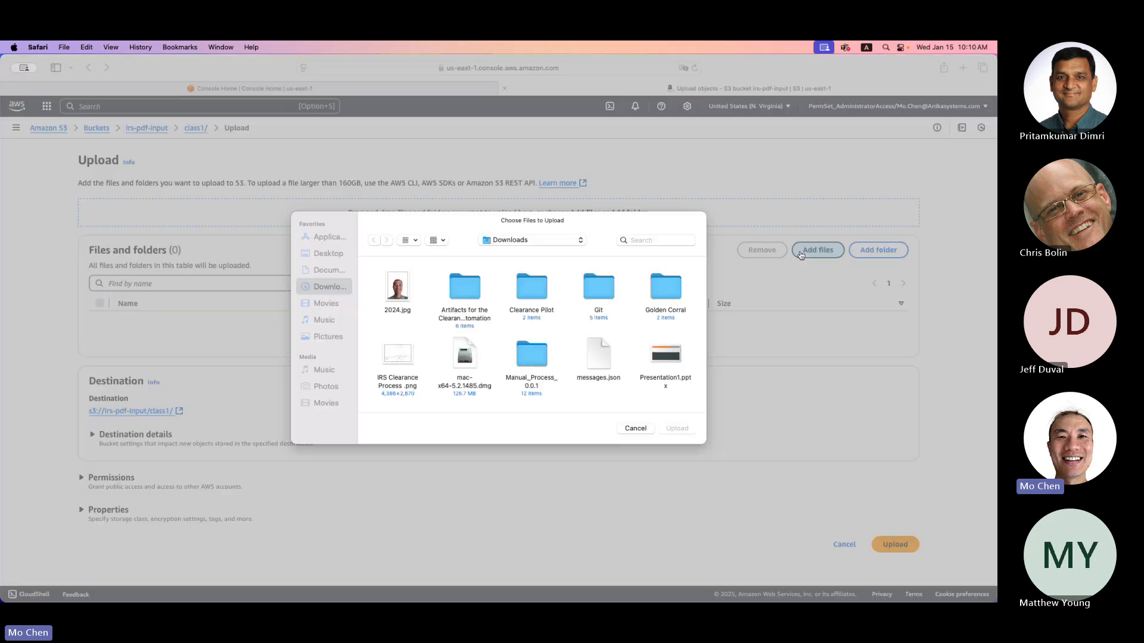
pyautogui.click(329, 256)
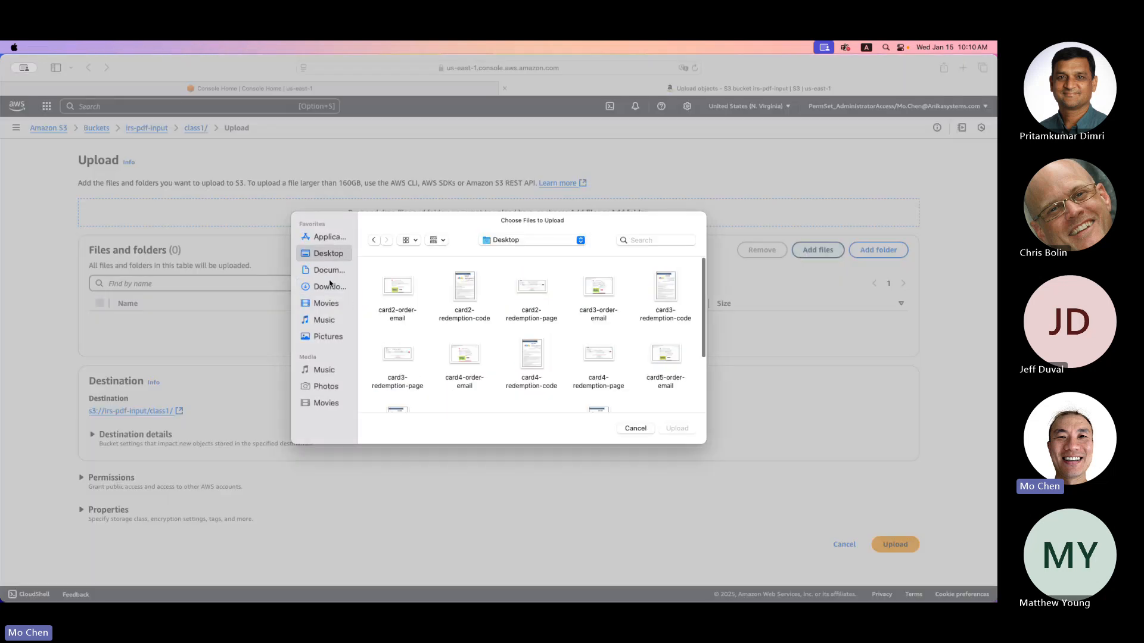
pyautogui.click(327, 275)
pyautogui.click(389, 285)
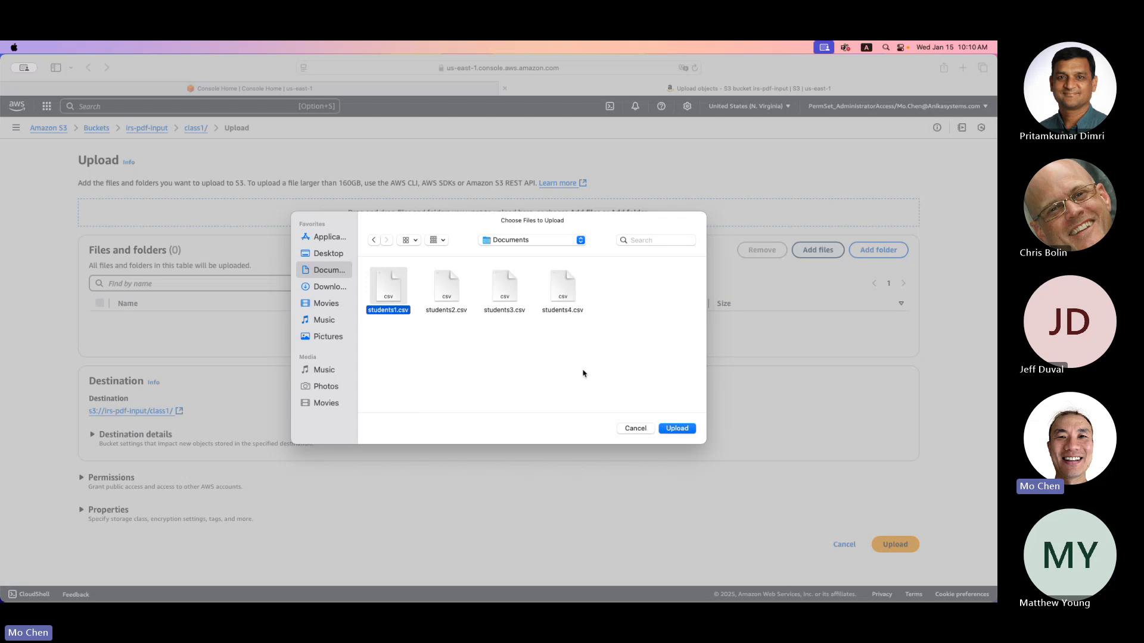
pyautogui.click(679, 429)
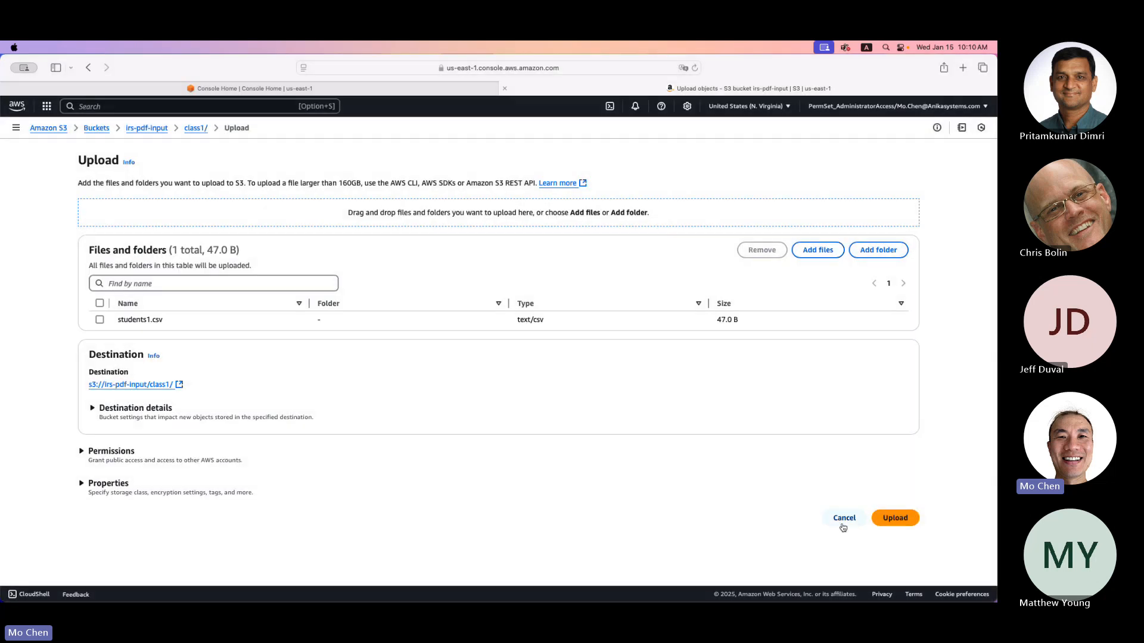
pyautogui.click(900, 520)
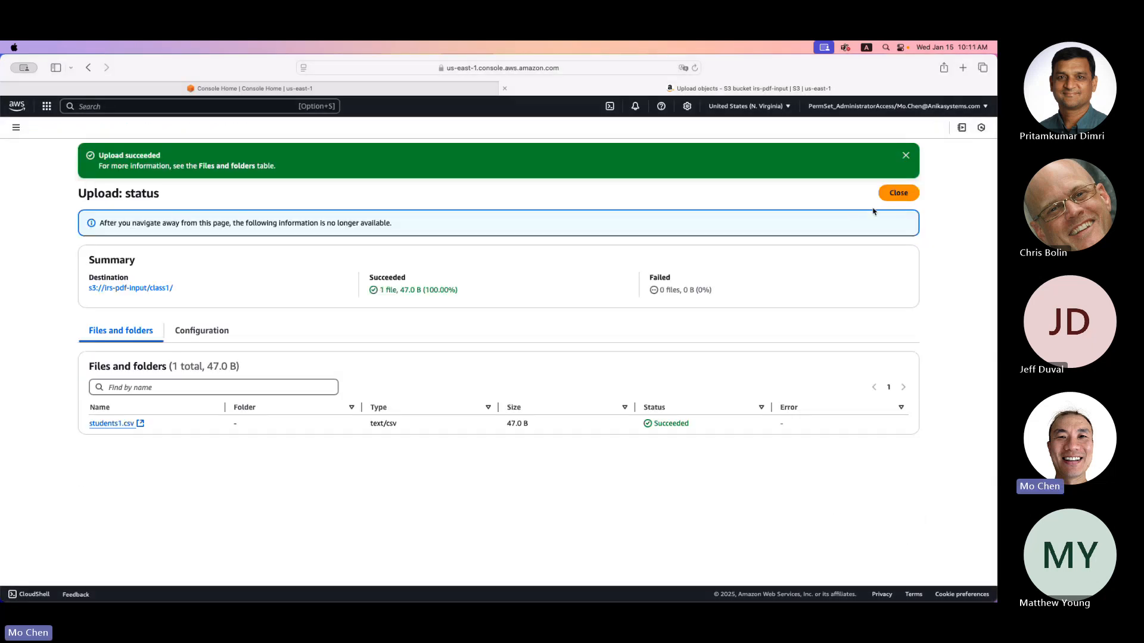
pyautogui.click(897, 193)
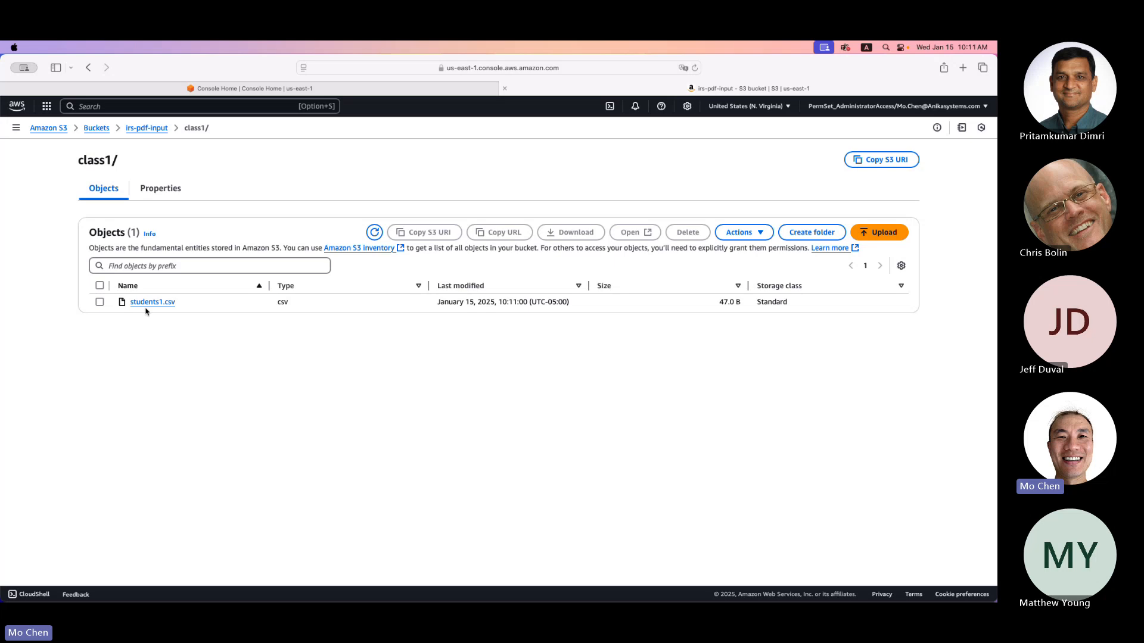
# Return to the S3 bucket list and open the Athena query editor in the other browser tab
pyautogui.click(17, 106)
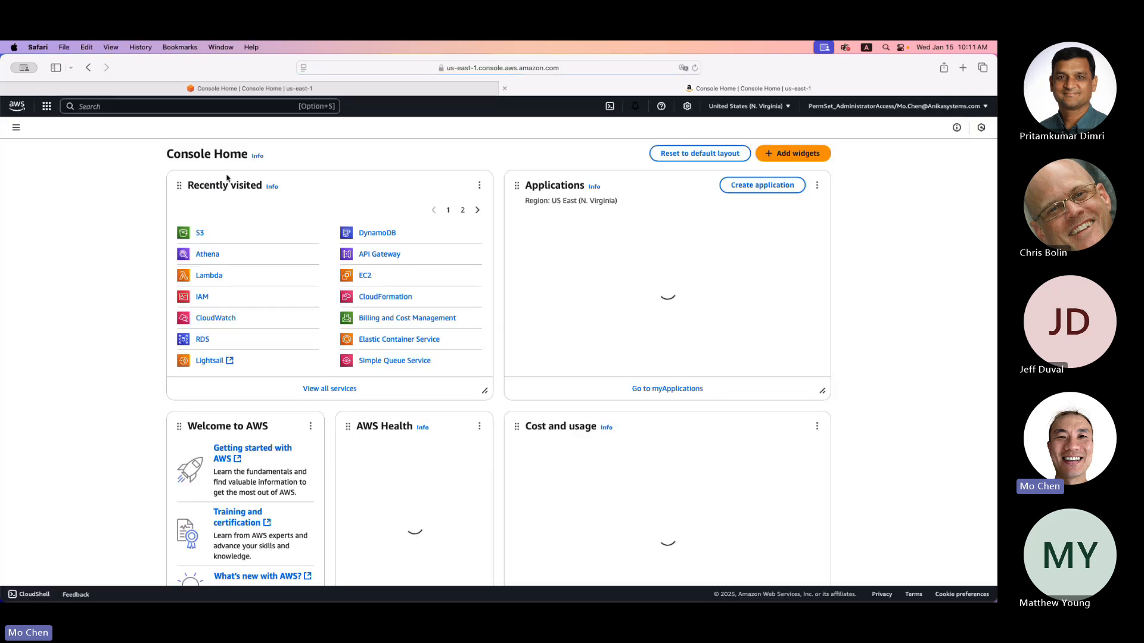
pyautogui.click(199, 233)
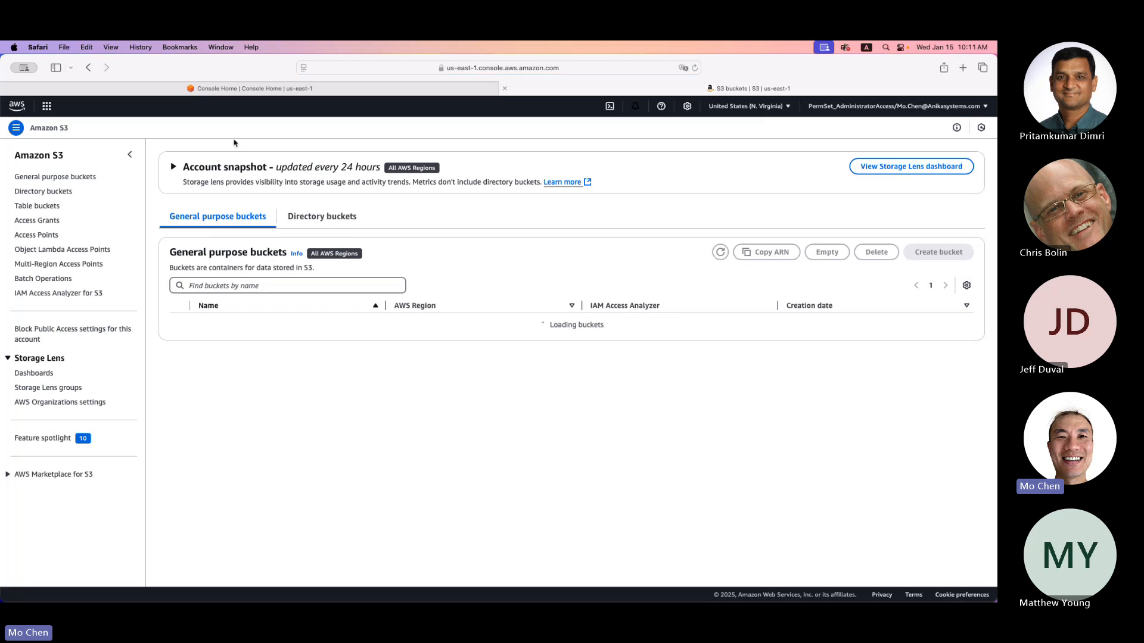
pyautogui.click(223, 90)
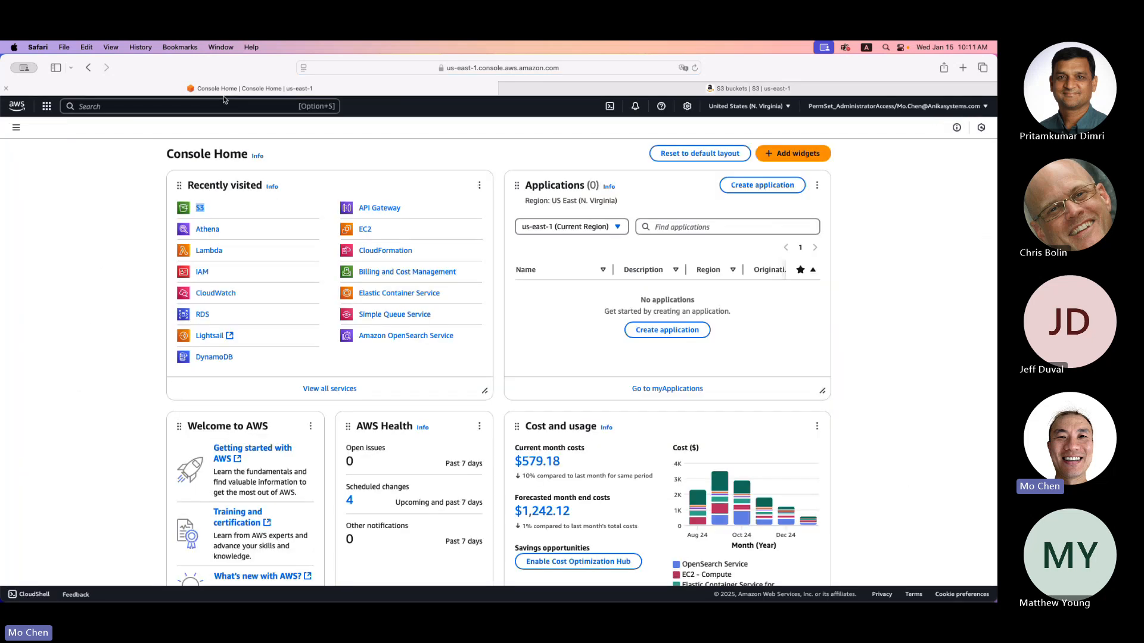
pyautogui.click(209, 234)
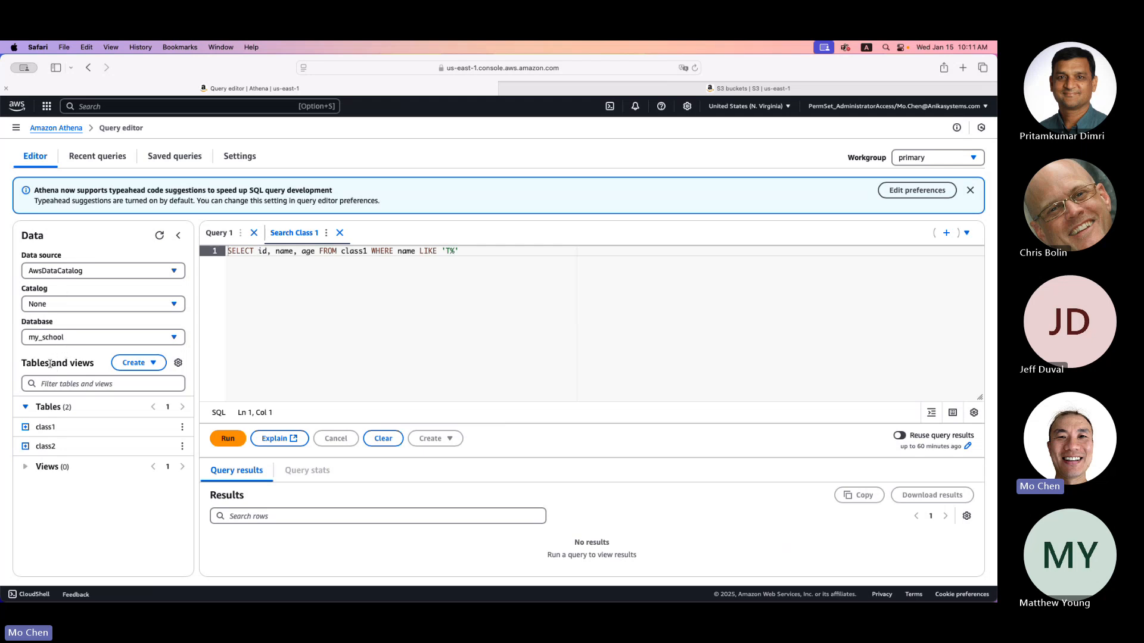
# Expand the class1 and class2 tables of the my_school database to inspect their columns
pyautogui.click(25, 427)
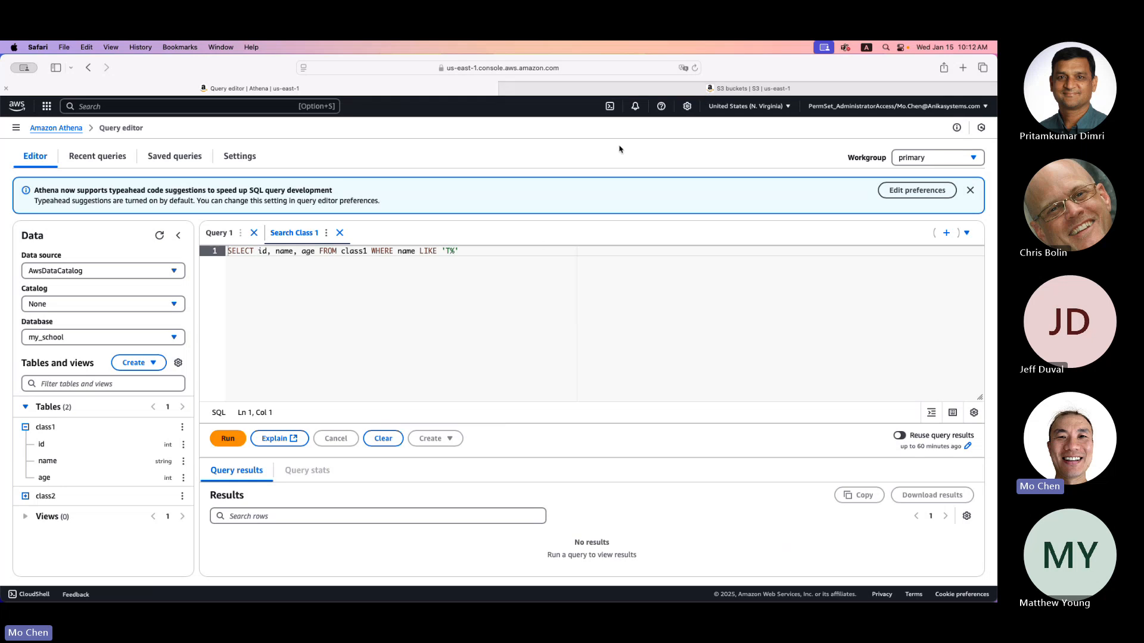
pyautogui.click(702, 89)
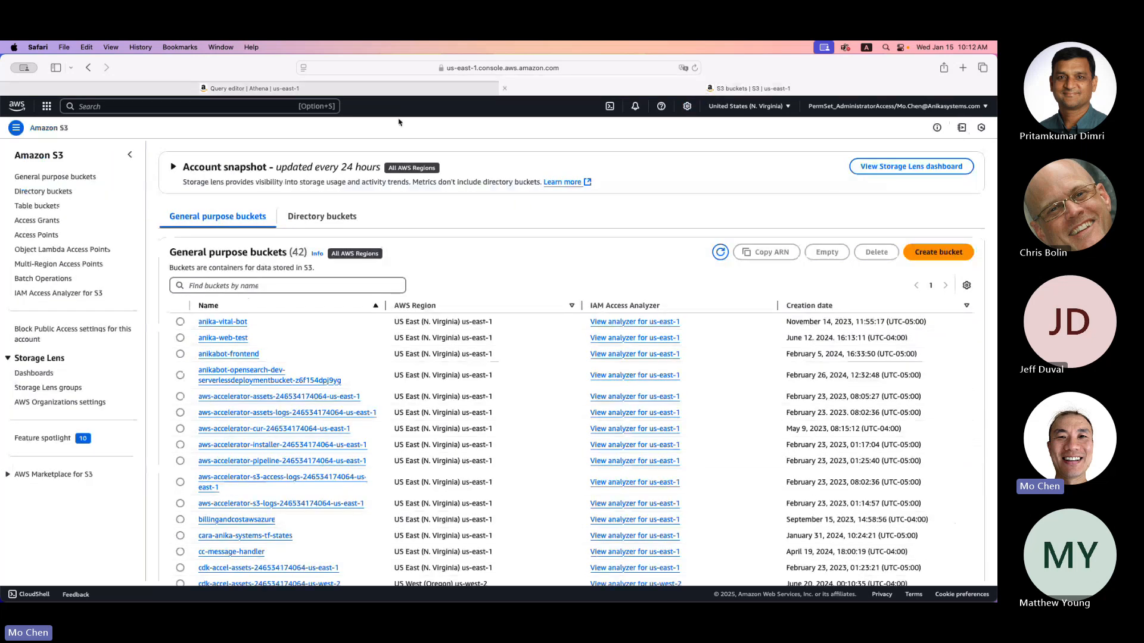
pyautogui.click(231, 95)
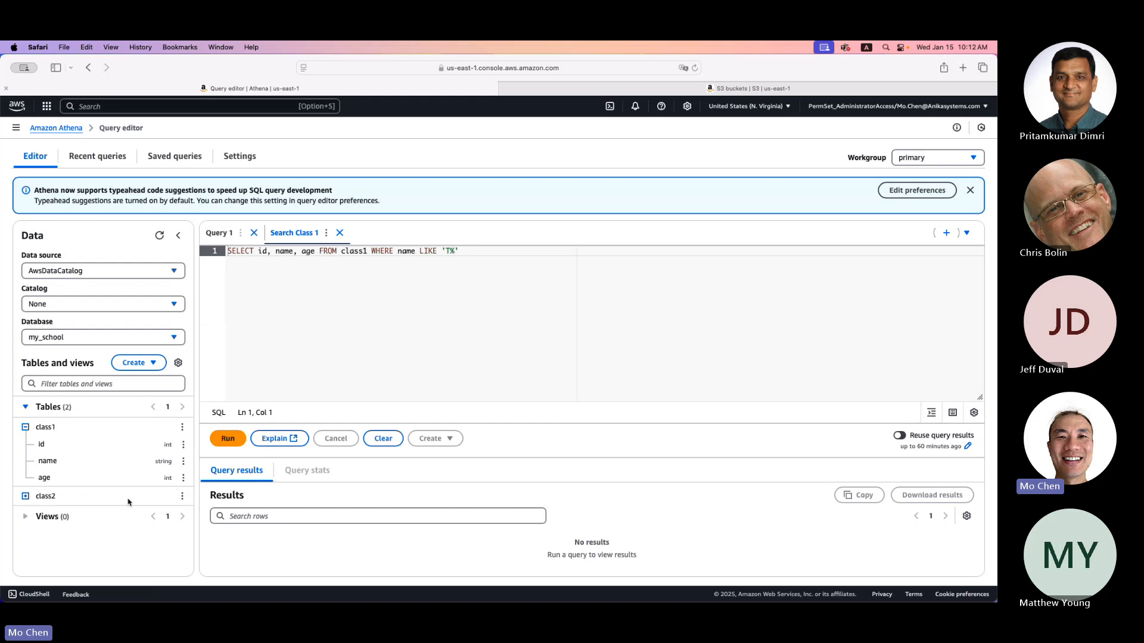
pyautogui.click(25, 496)
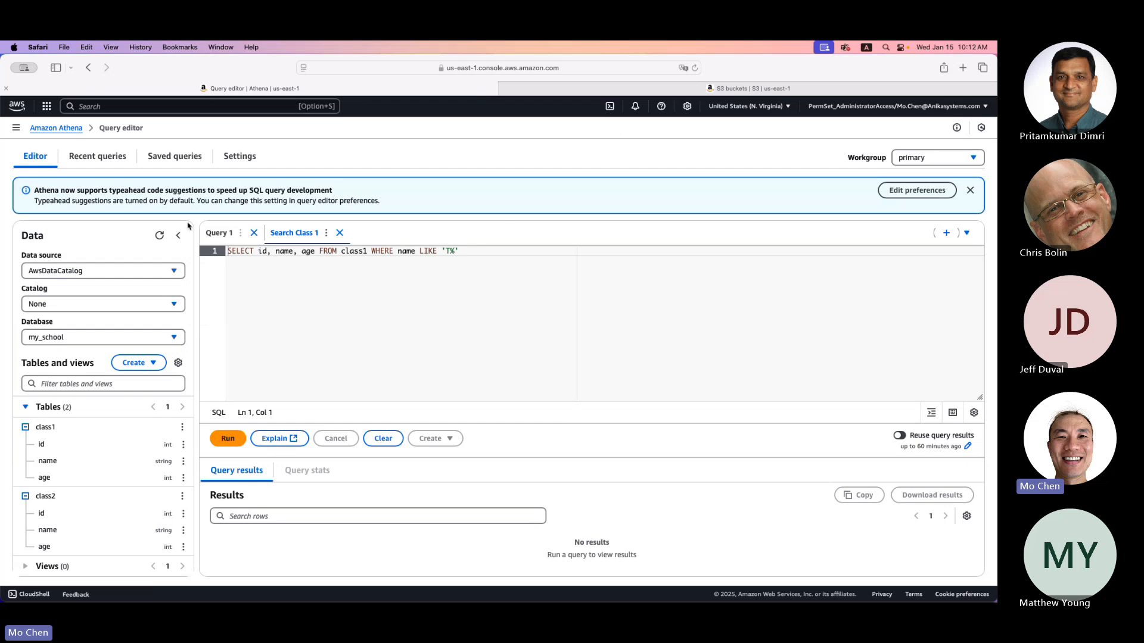
# Check Athena's query result location and compare it with the folders in the irs-pdf-input S3 bucket
pyautogui.click(234, 161)
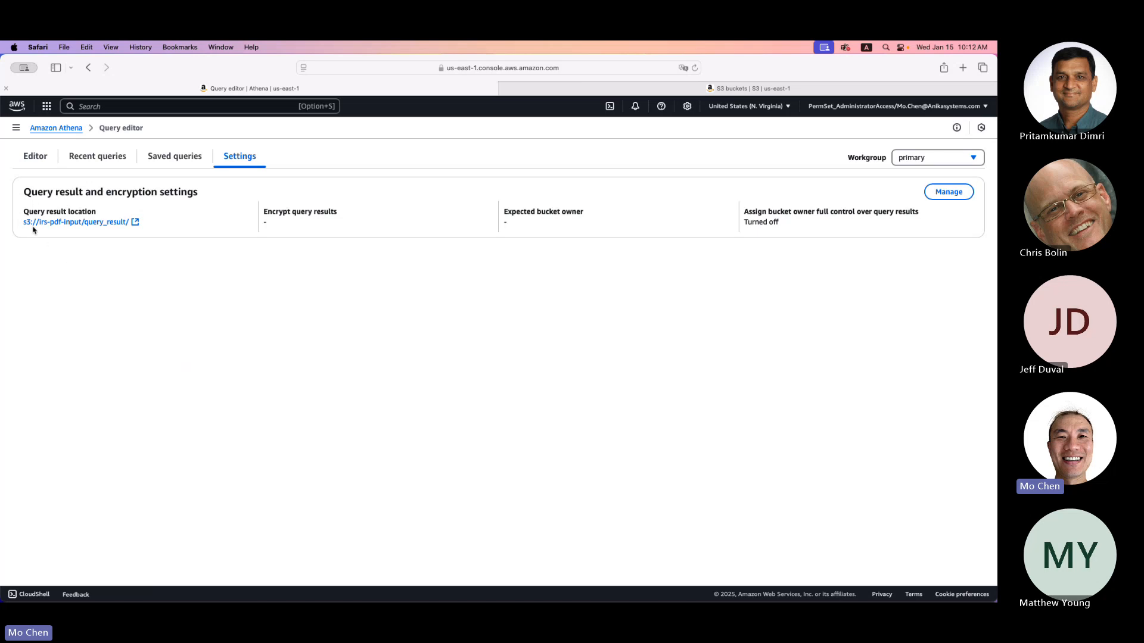
pyautogui.click(689, 87)
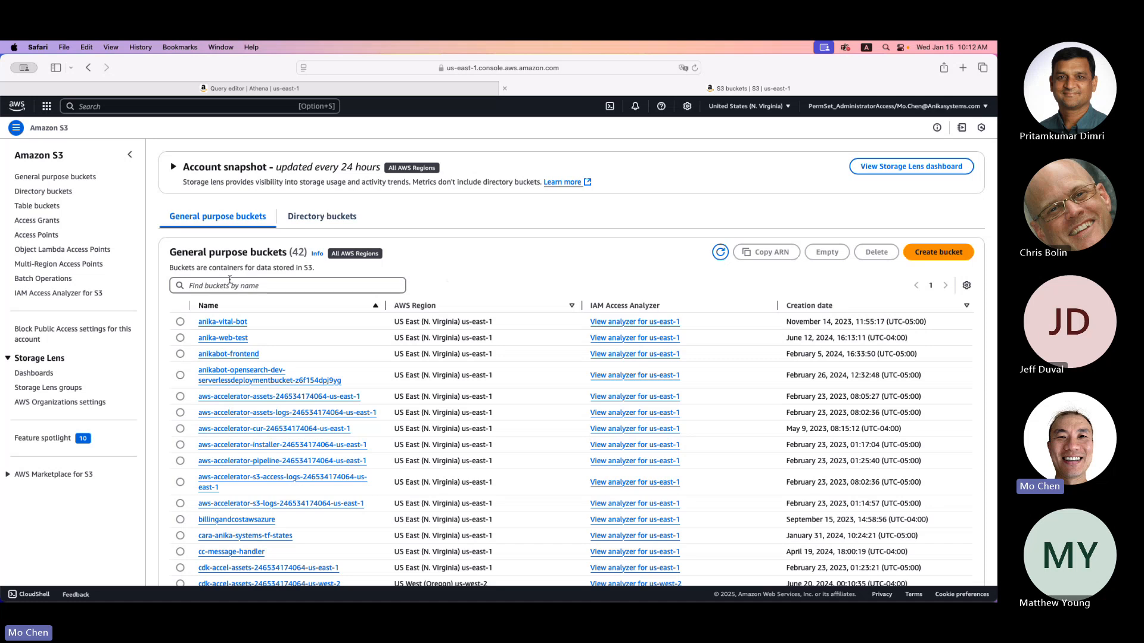
pyautogui.click(229, 280)
pyautogui.write('irs')
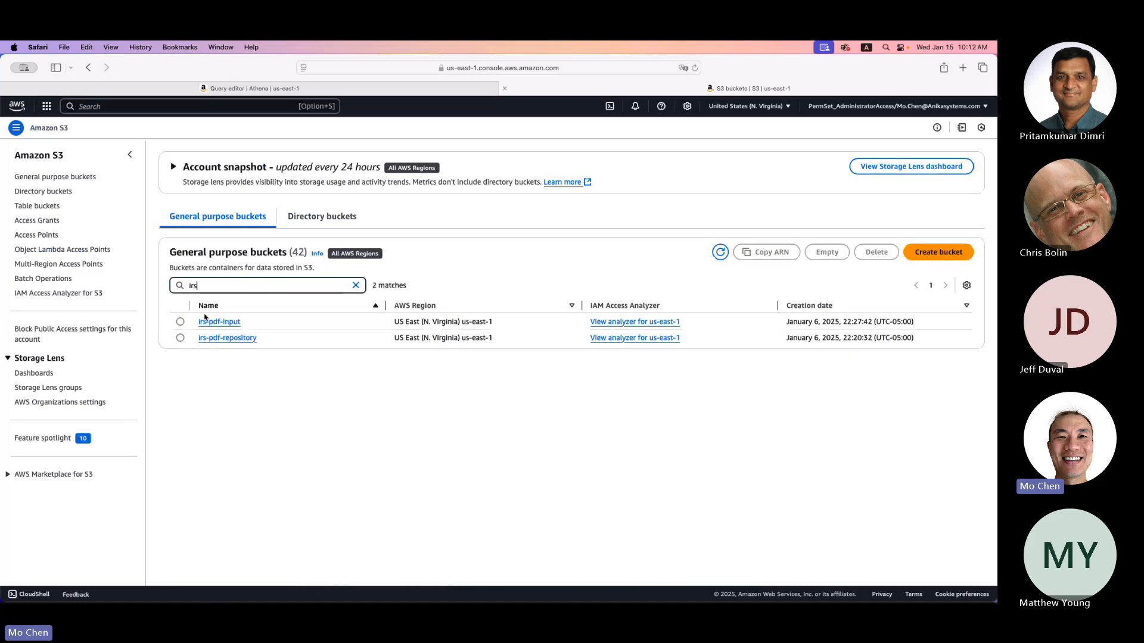
pyautogui.click(209, 323)
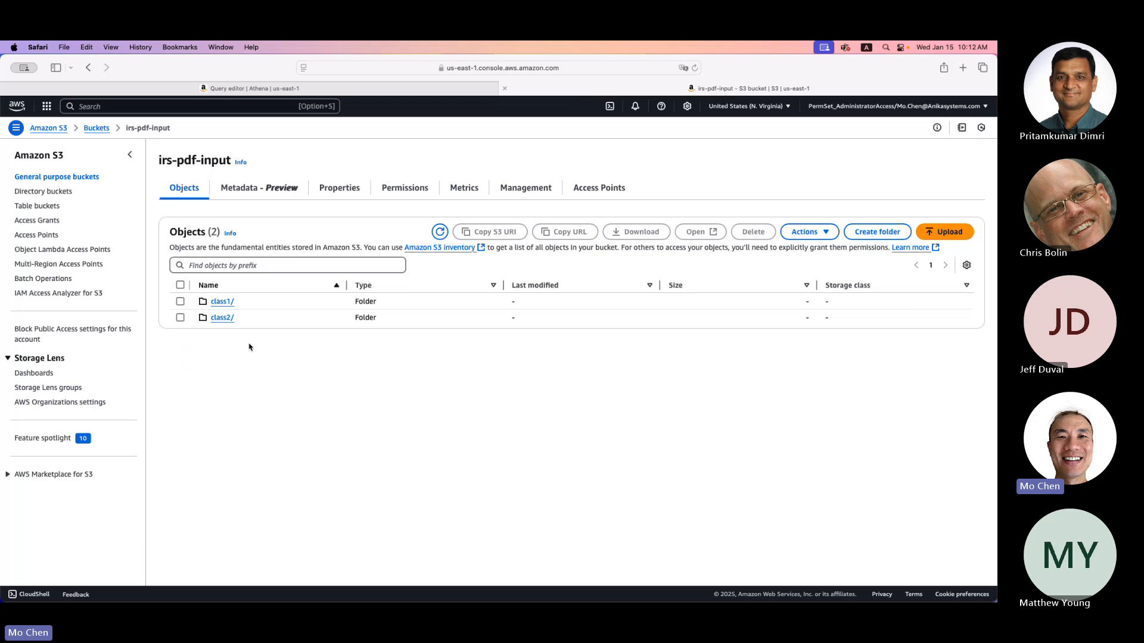
pyautogui.click(333, 88)
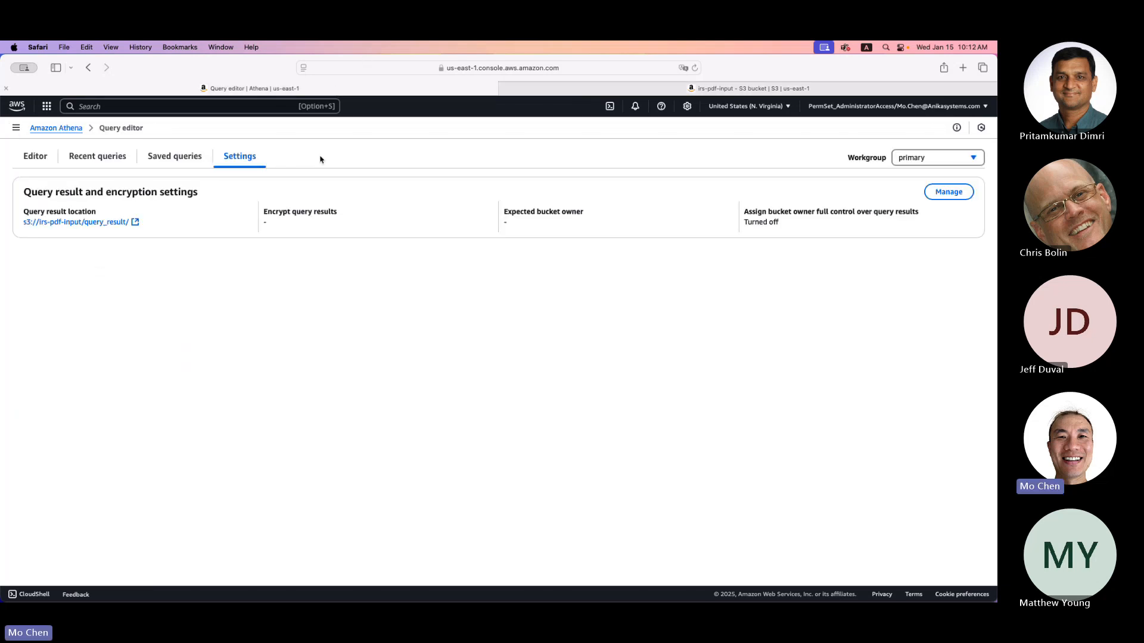
# Run the Search Class 1 query, which selects id, name and age from class1 where name is LIKE 'T%'
pyautogui.click(27, 158)
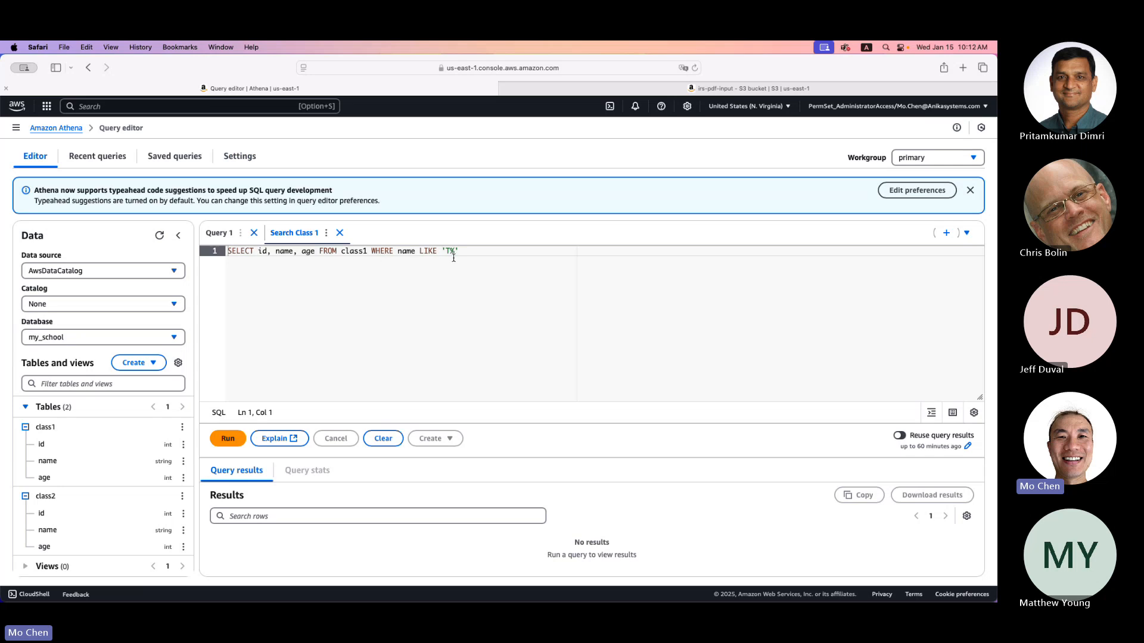
pyautogui.doubleClick(356, 254)
pyautogui.click(461, 251)
pyautogui.click(236, 440)
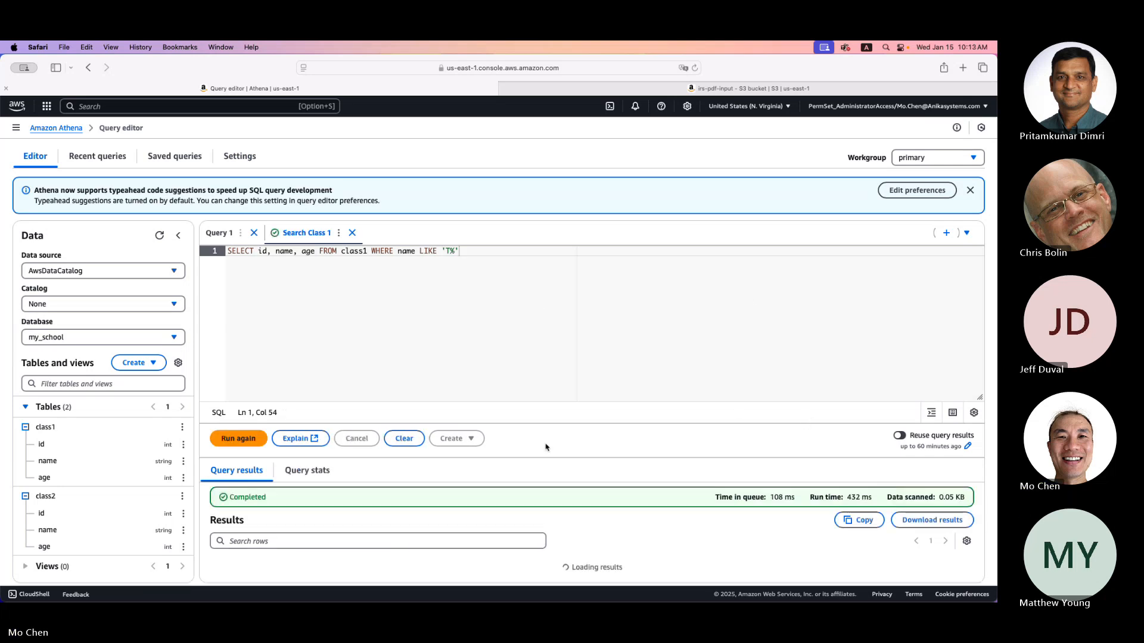
pyautogui.scroll(-1, 544, 448)
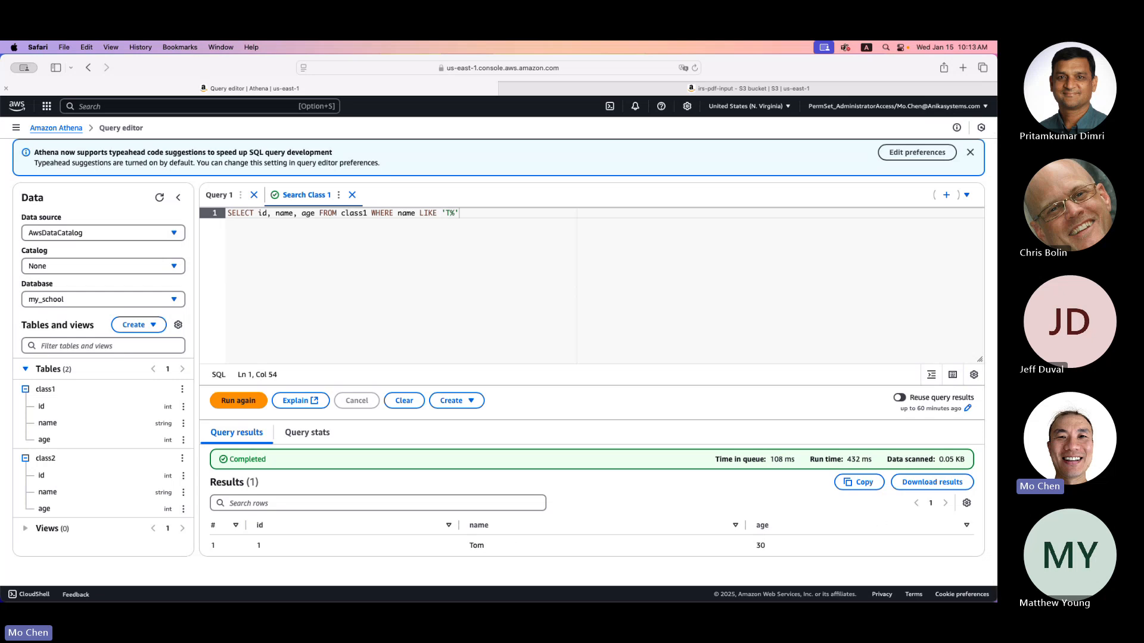
# Switch to Finder and preview students1.csv to compare its rows with the query results
pyautogui.press('super+Tab')
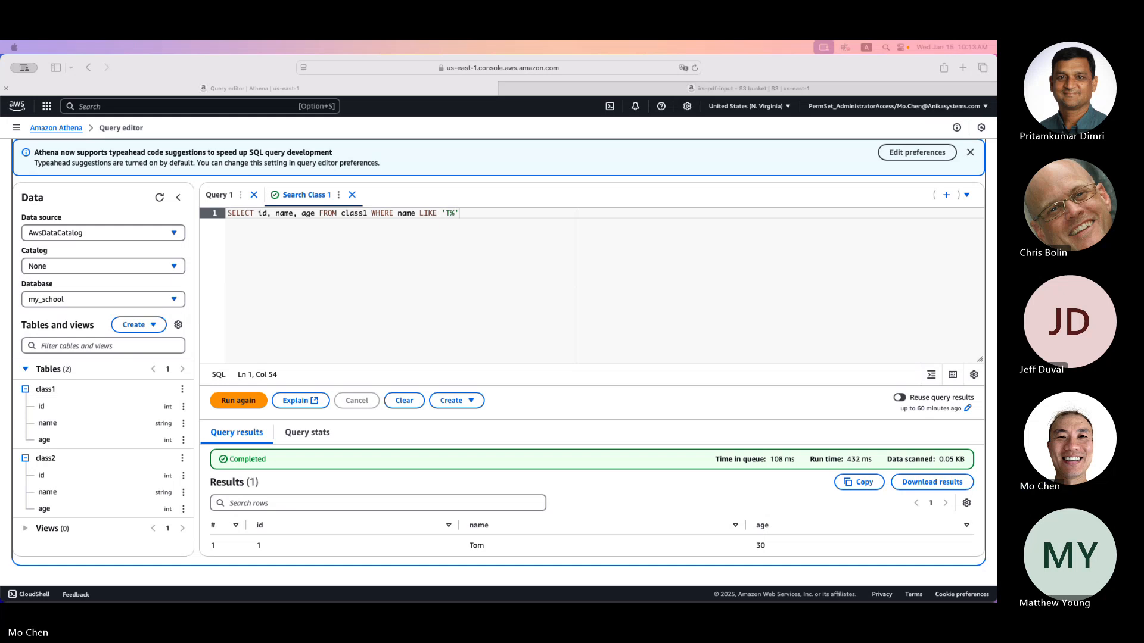
pyautogui.press('space')
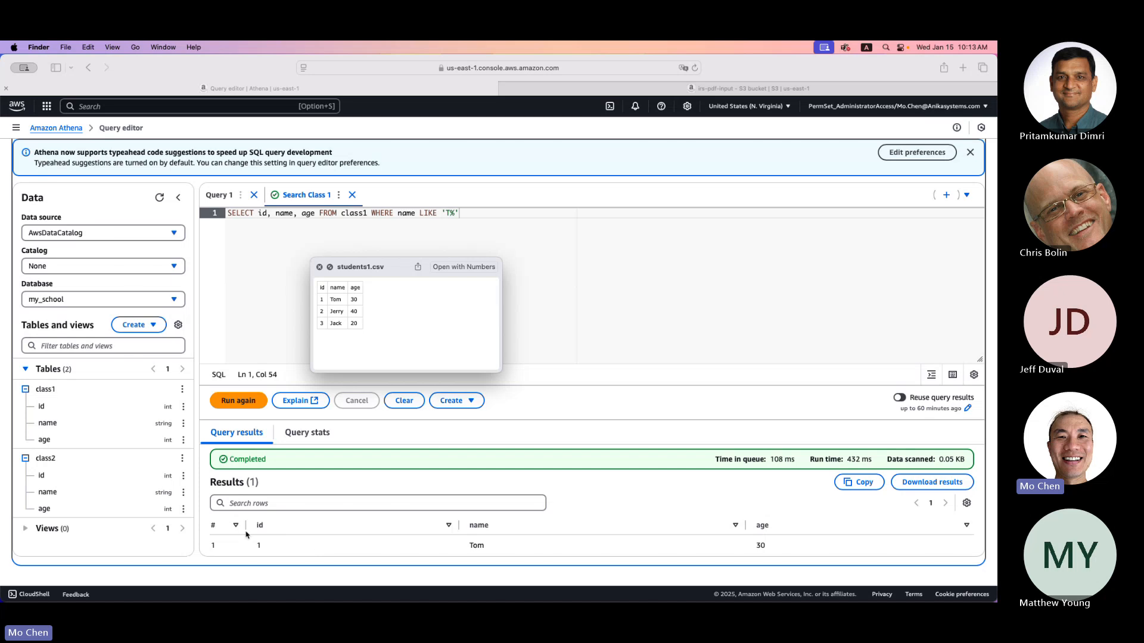
pyautogui.click(320, 267)
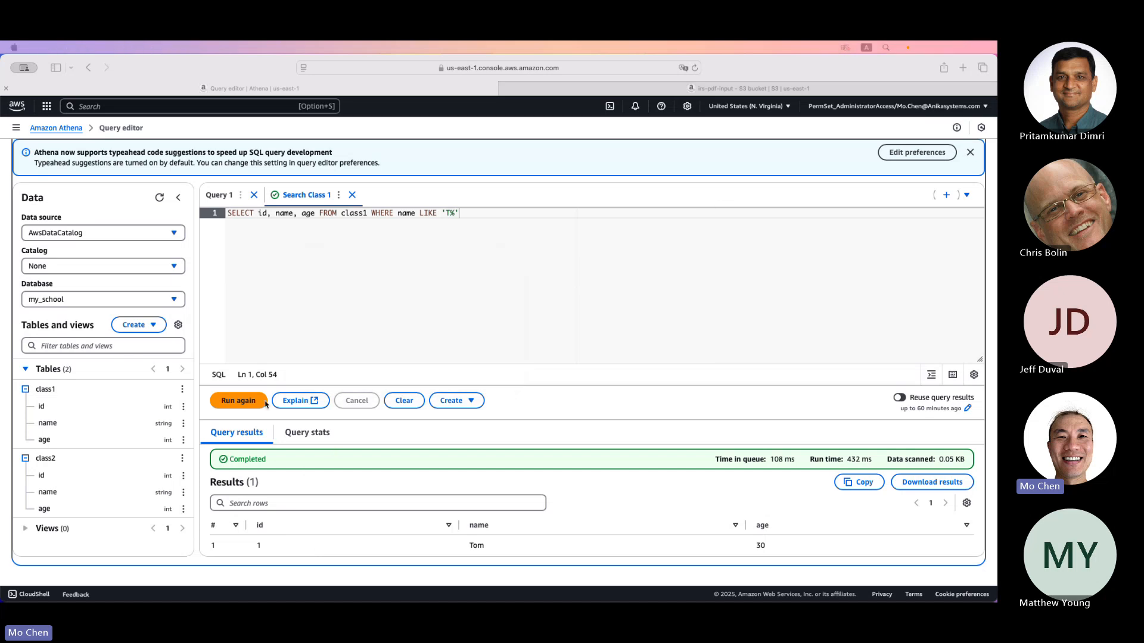
# Refresh the irs-pdf-input bucket's object list in S3 and open the query_result/Search Class 1/2025/01/15 folder
pyautogui.click(665, 91)
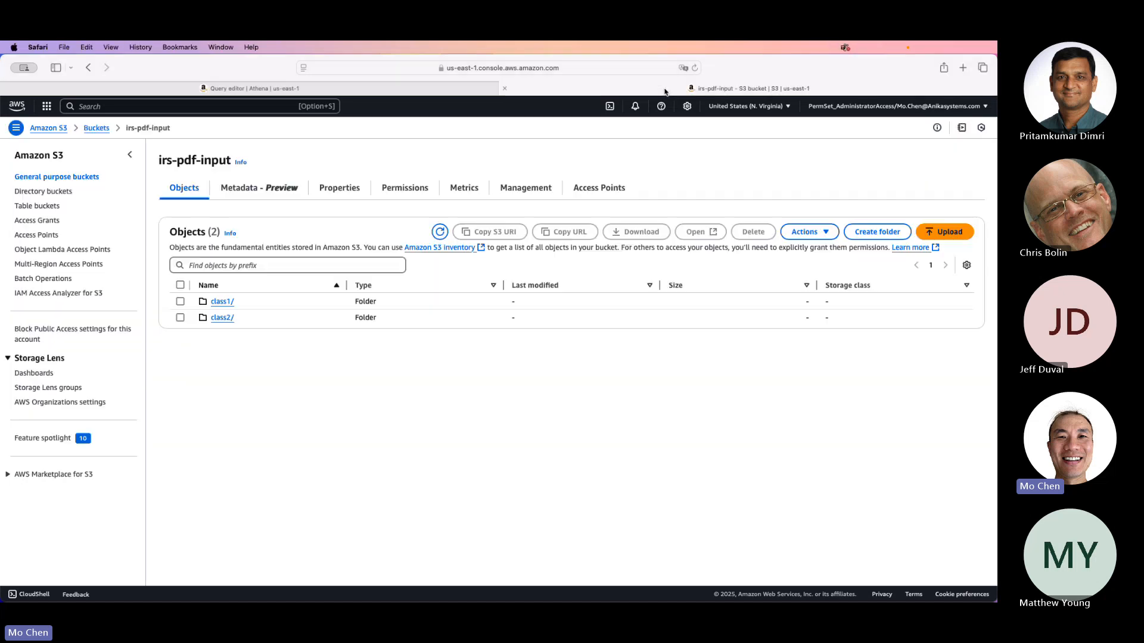
pyautogui.click(440, 233)
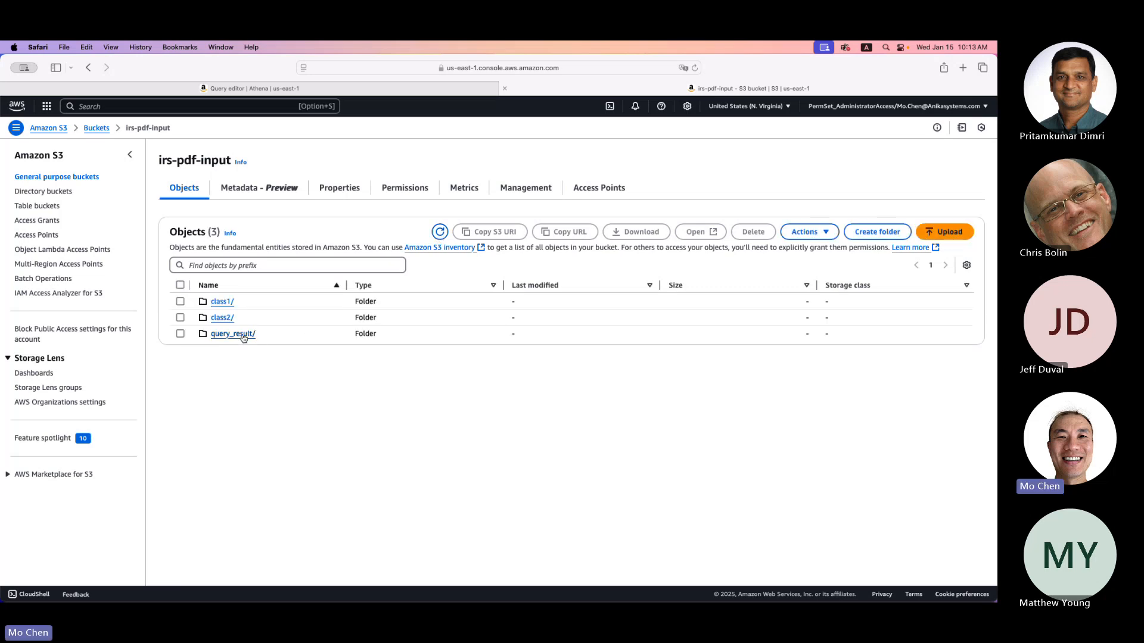
pyautogui.click(243, 337)
pyautogui.click(237, 304)
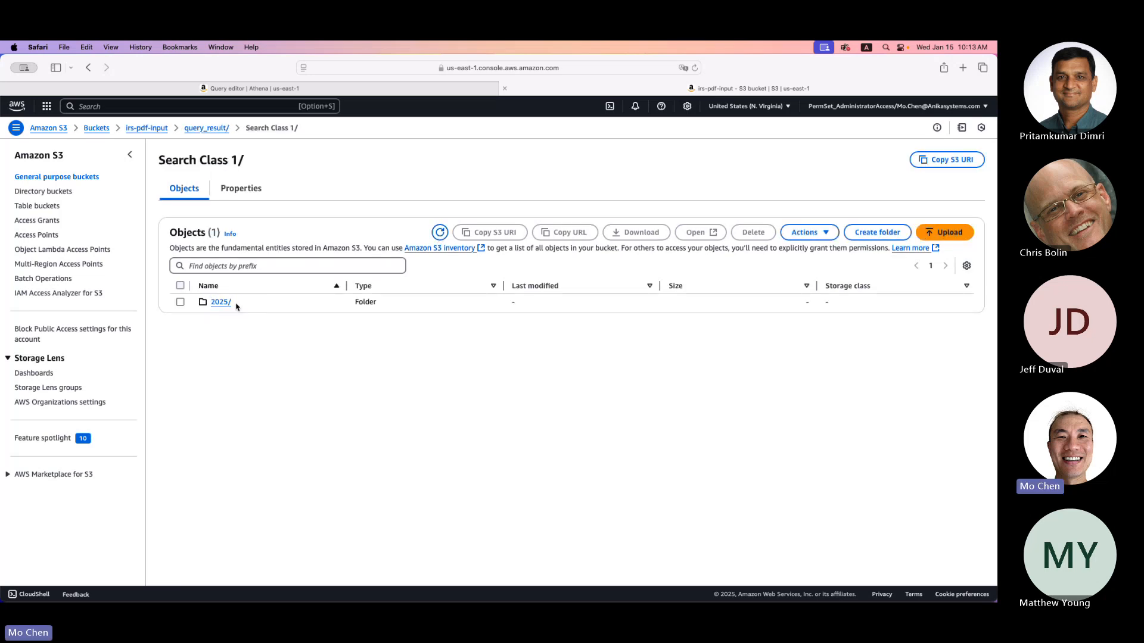
pyautogui.click(221, 302)
pyautogui.click(216, 303)
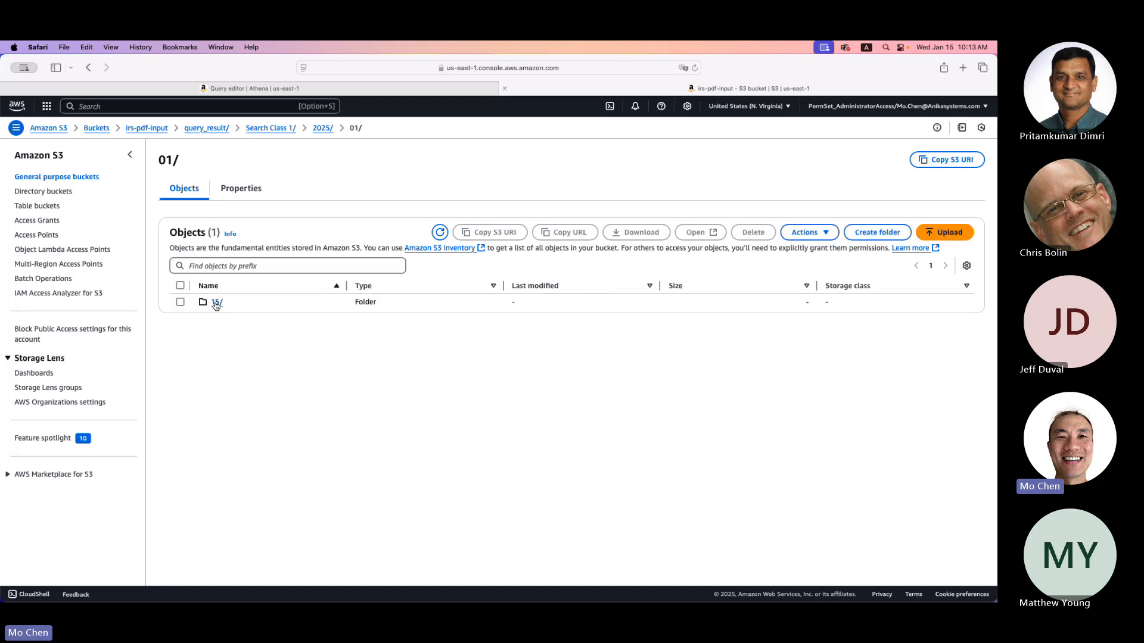
pyautogui.click(217, 303)
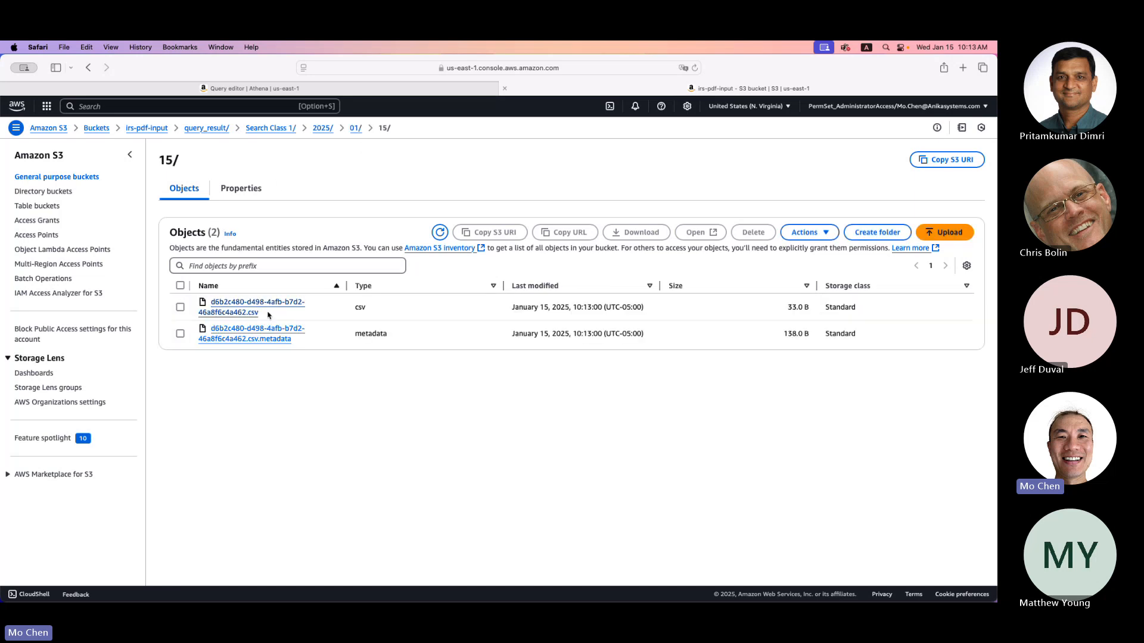
# Download the query result CSV file from the 15/ folder and preview its contents in Finder
pyautogui.click(180, 306)
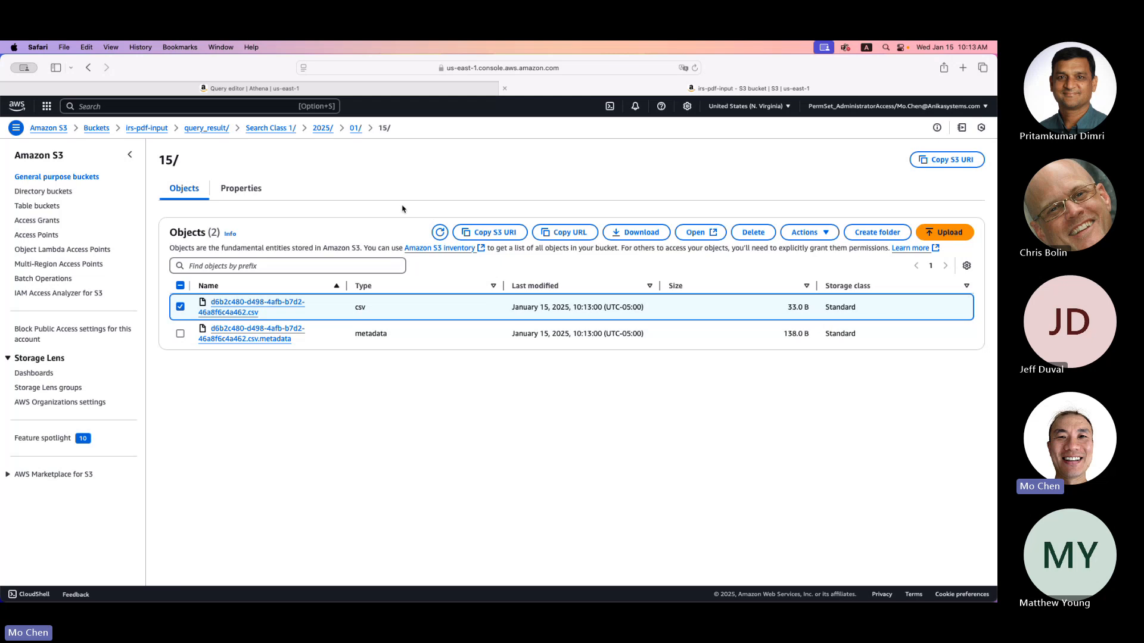
pyautogui.click(654, 231)
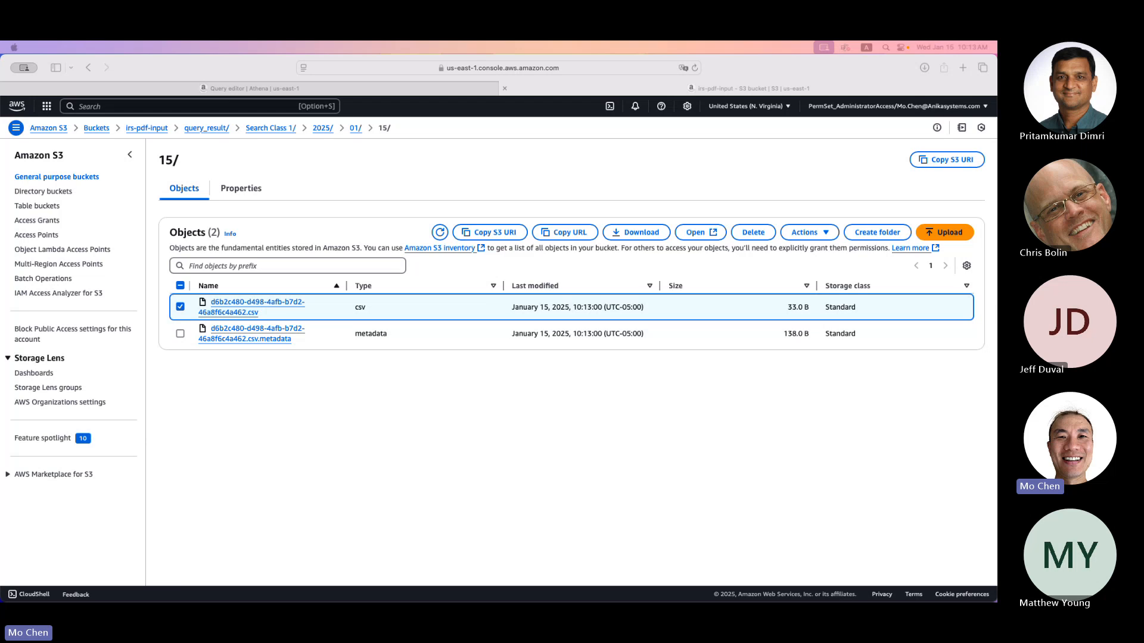
pyautogui.press('space')
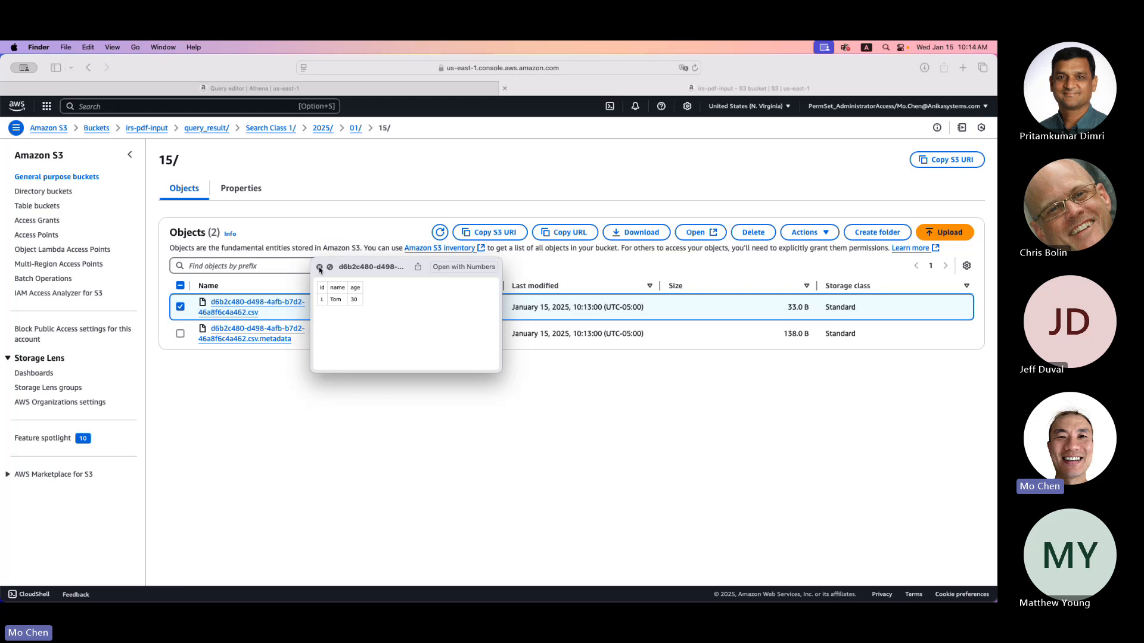
pyautogui.click(319, 268)
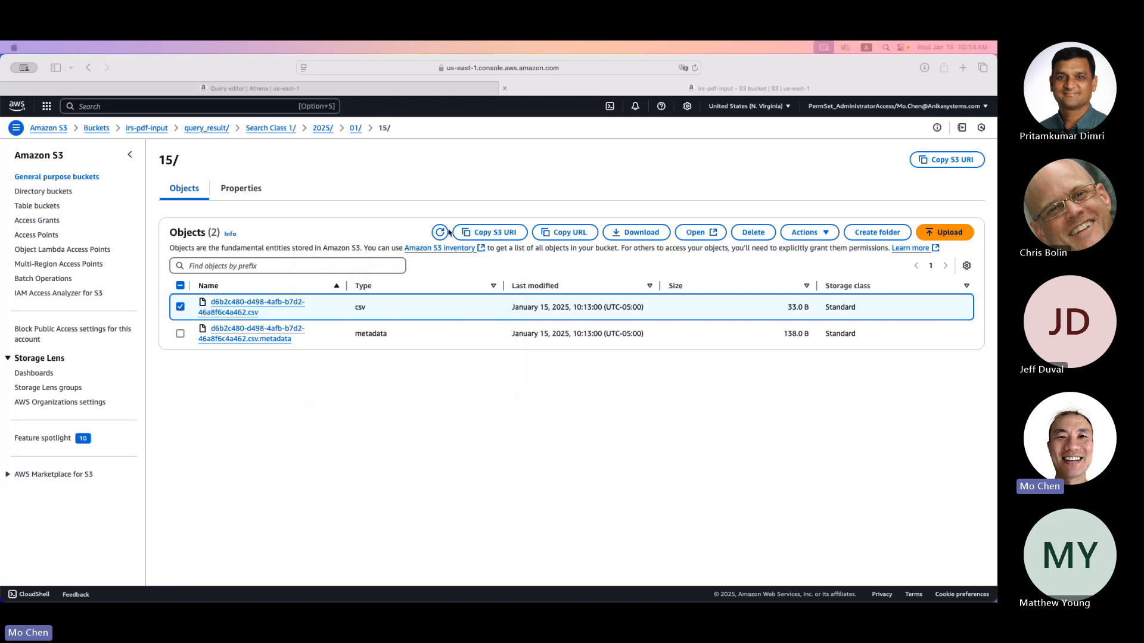
# Compare the Search Class 1 results in the Athena query editor with the output files in the S3 15/ folder
pyautogui.click(377, 91)
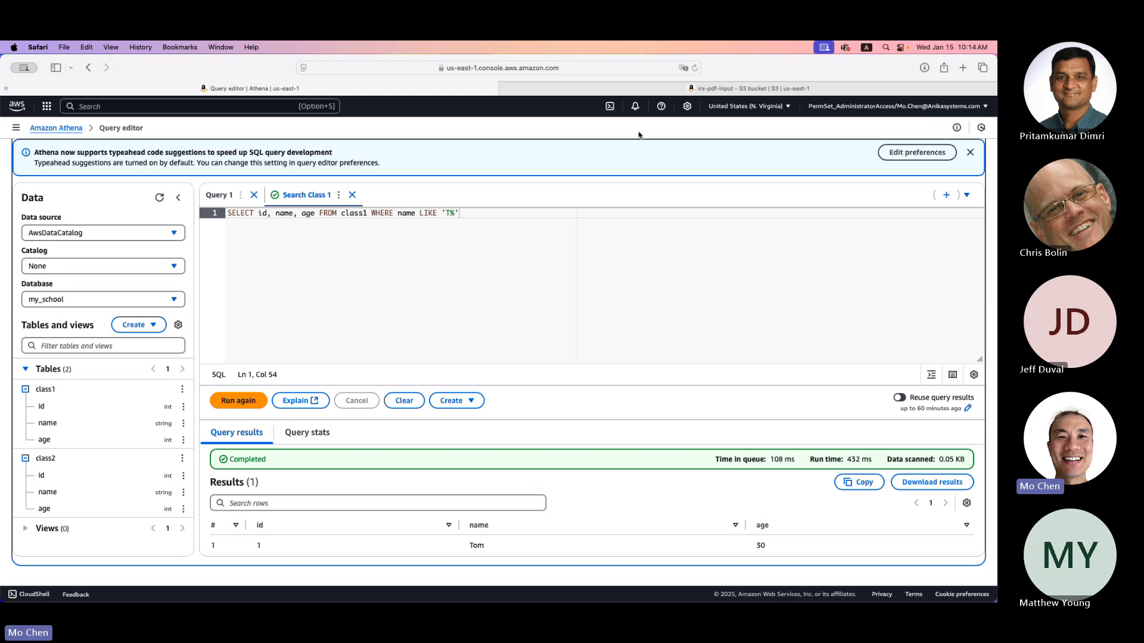
pyautogui.click(718, 90)
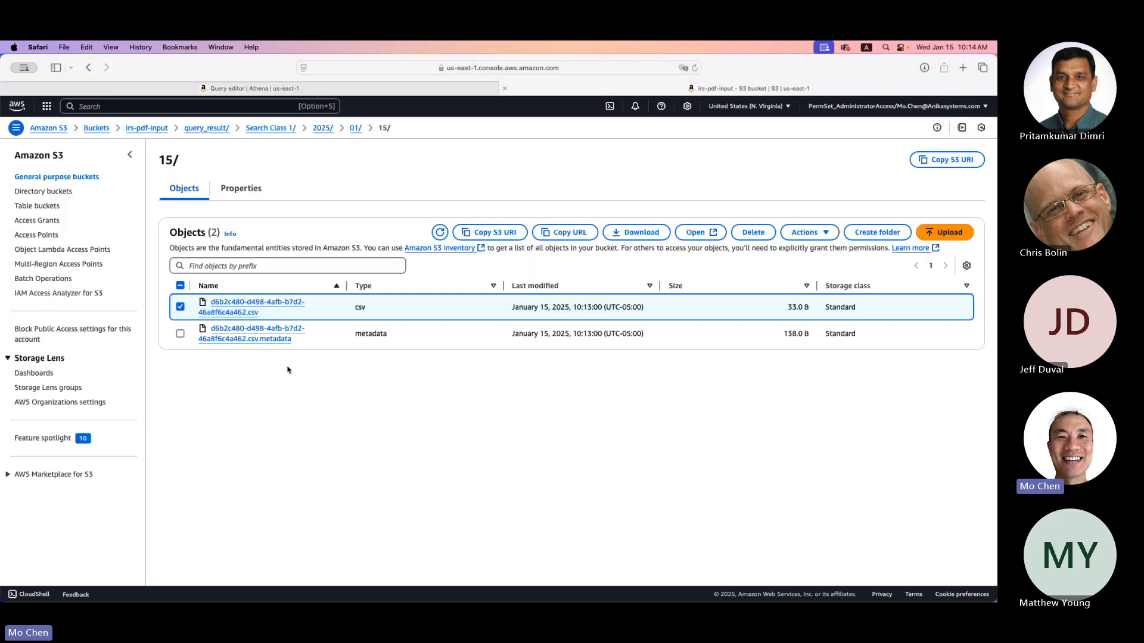
pyautogui.click(388, 94)
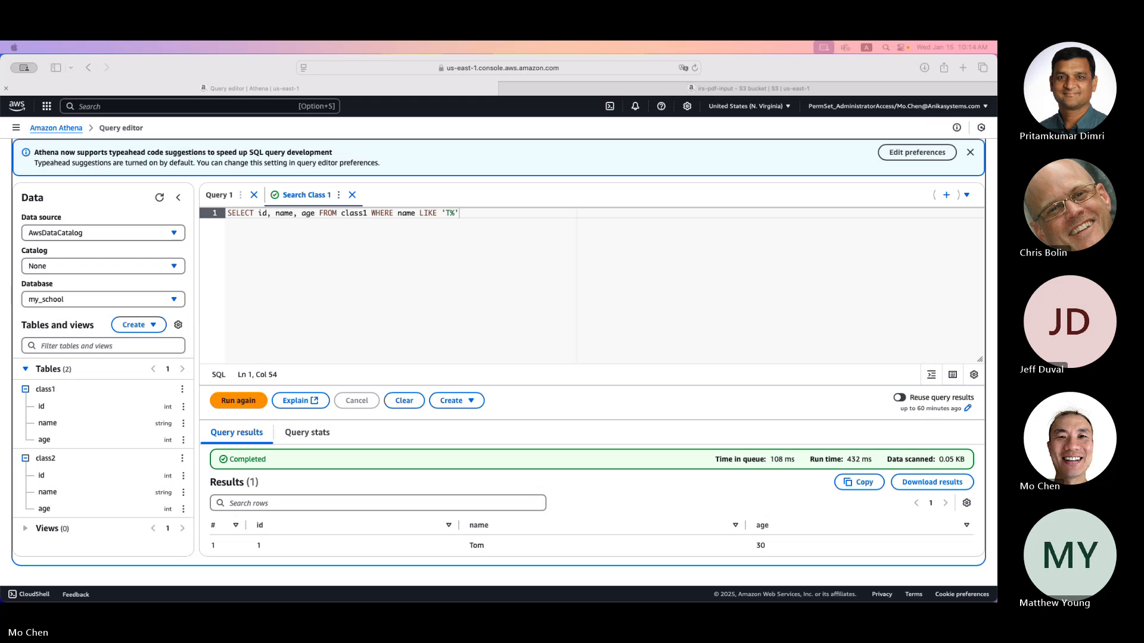
# Switch to Terminal and run aws athena start-query-execution with "SELECT * FROM my_school.class1 LIMIT 10;", Database=my_school and OutputLocation=s3://irs-pdf-input/query_result/
pyautogui.moveTo(994, 92); pyautogui.dragTo(481, 192)
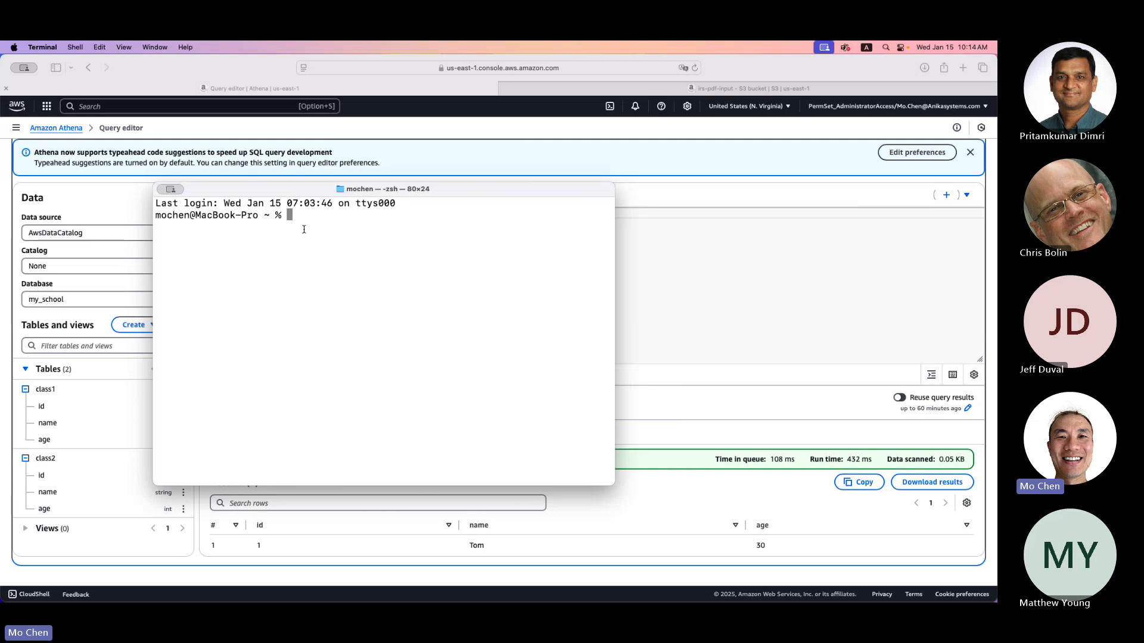
pyautogui.write('aws athena start-query-execution \\     --query-string "SELECT * FROM my_school.class1 LIMIT 10;" \\     --query-execution-context Database=my_school \\     --result-configuration "OutputLocation=s3://irs-pdf-input/query_result/"')
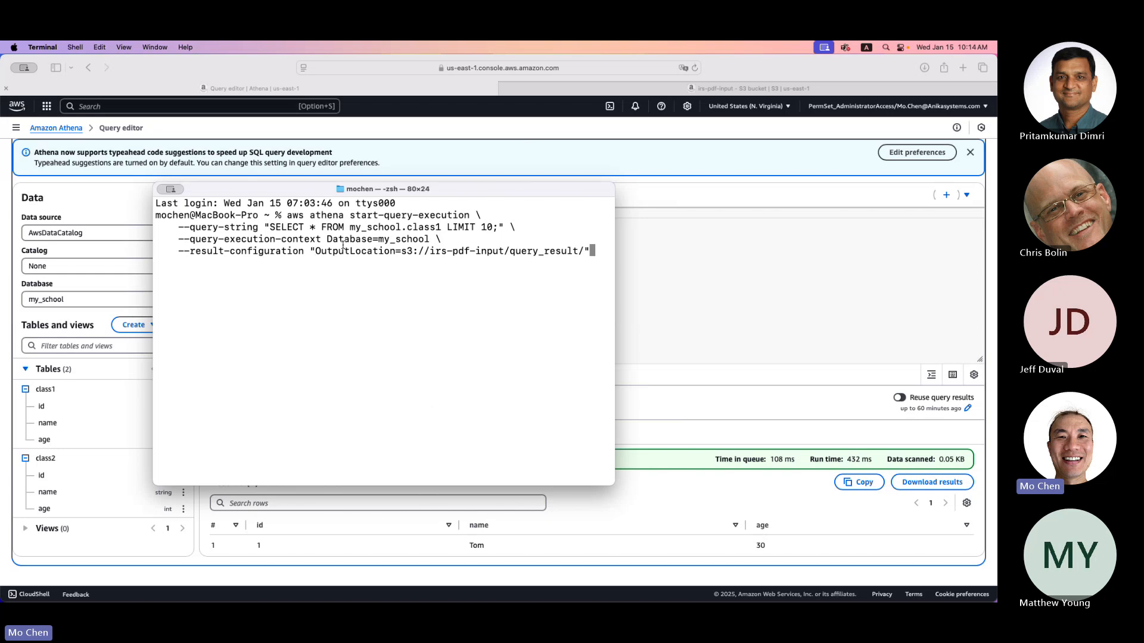
pyautogui.click(6, 356)
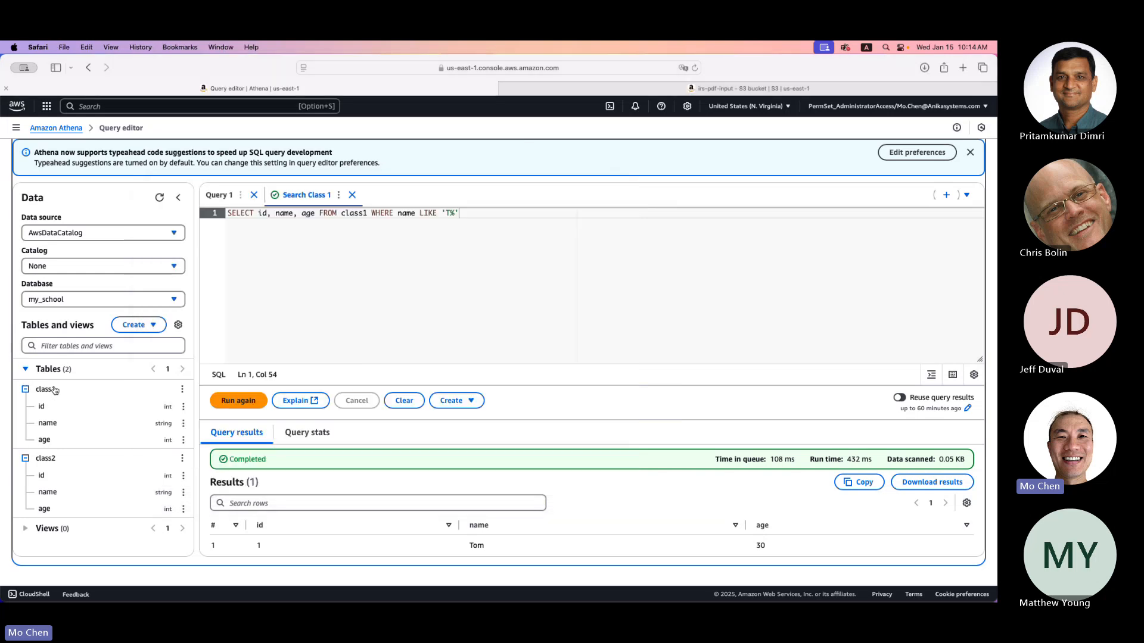
pyautogui.moveTo(634, 550)
pyautogui.click(691, 561)
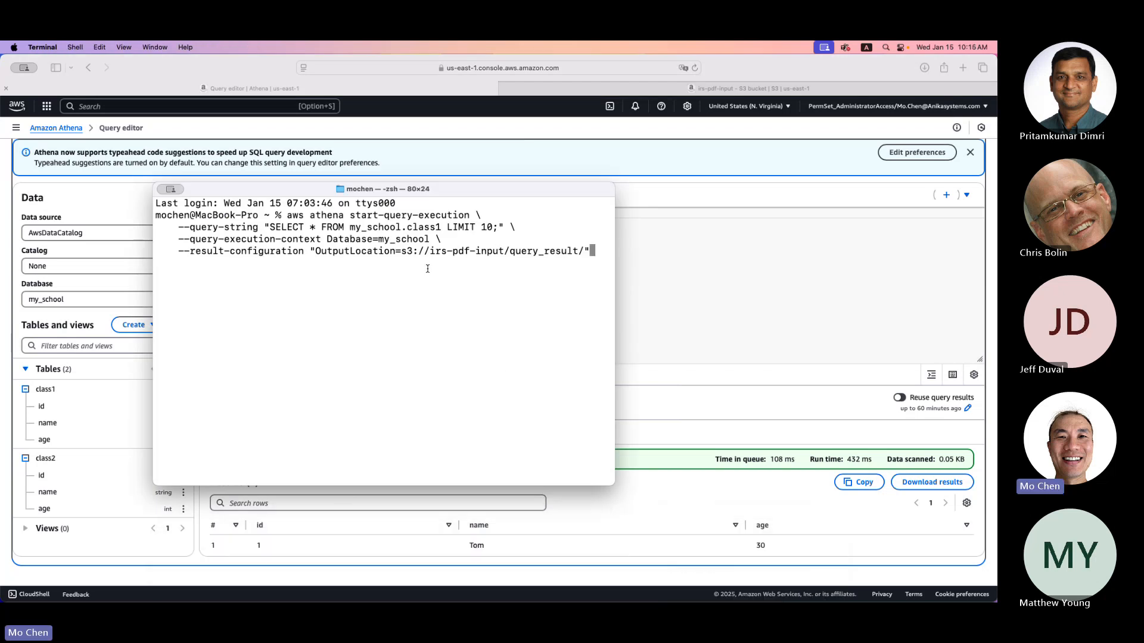
pyautogui.press('Return')
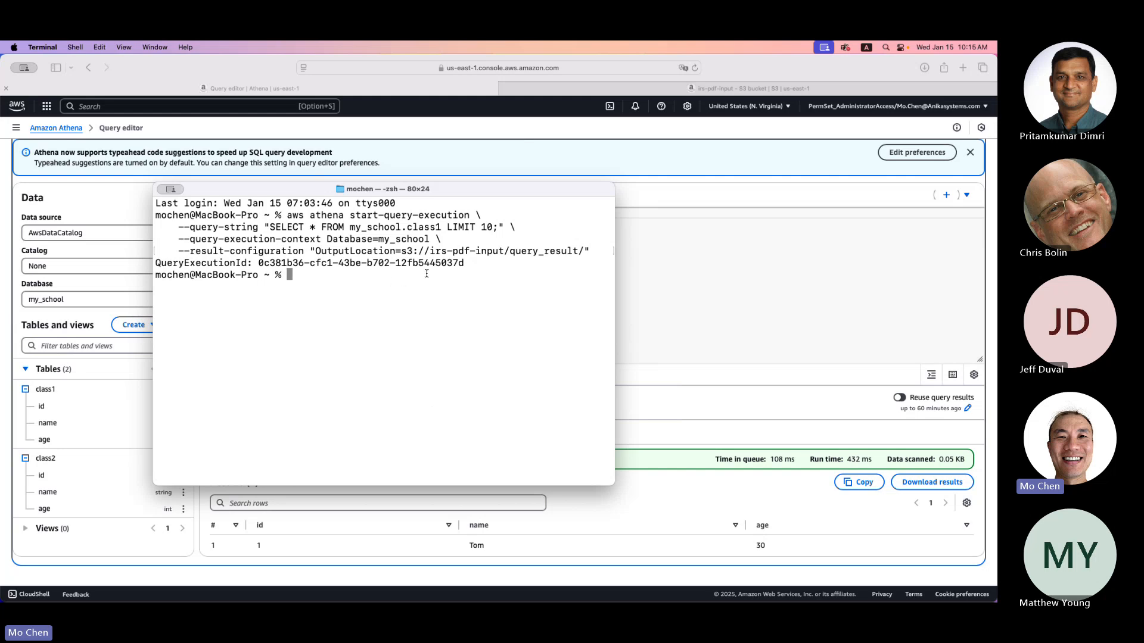
# Switch to the S3 console and check the dated Search Class 1 folders, query_result and the irs-pdf-input bucket for the command-line query's output
pyautogui.click(725, 89)
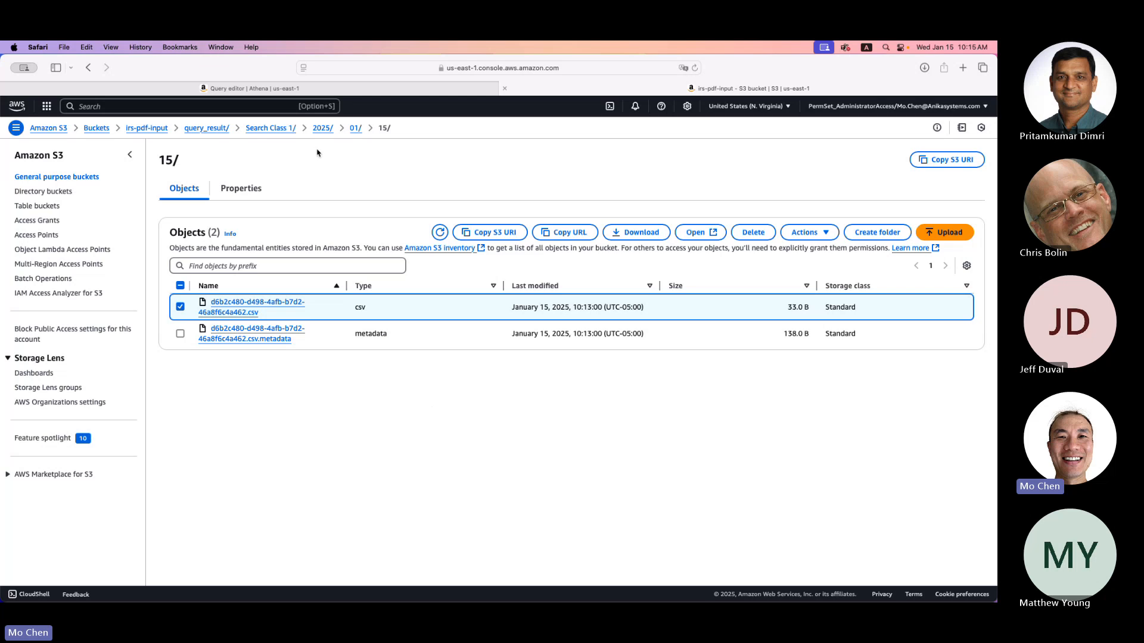
pyautogui.click(323, 128)
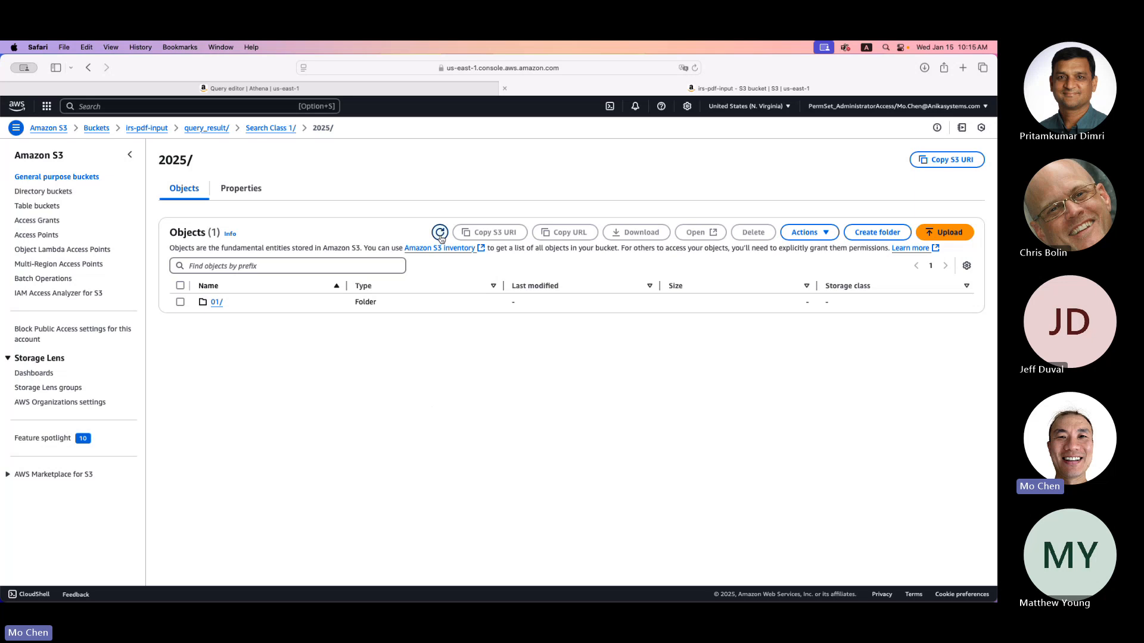
pyautogui.click(216, 303)
pyautogui.click(216, 302)
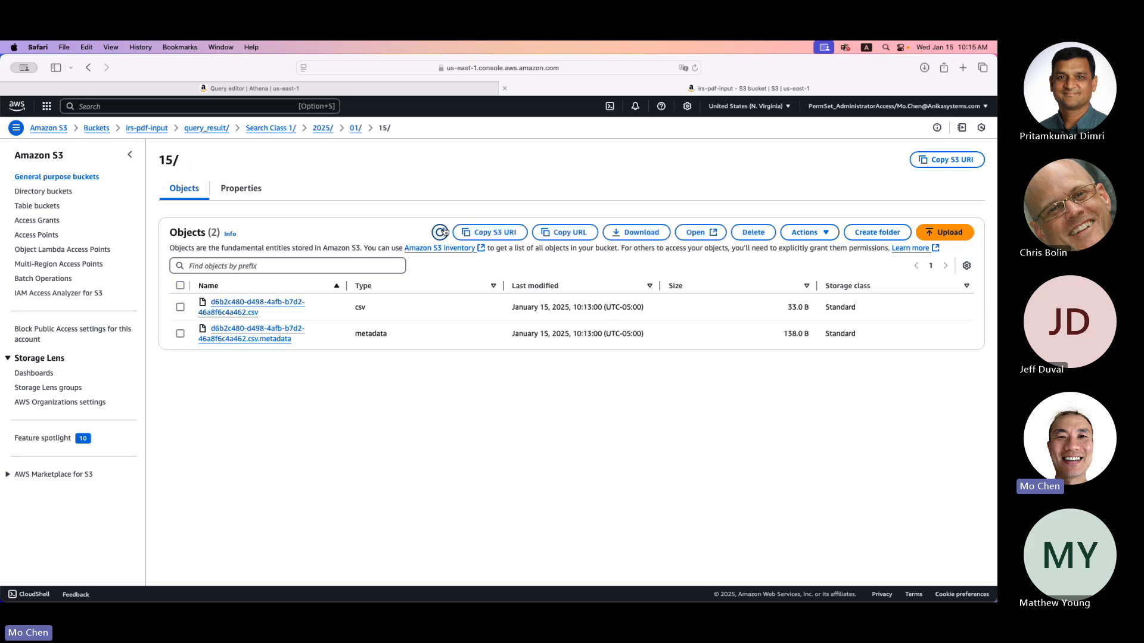
pyautogui.click(213, 132)
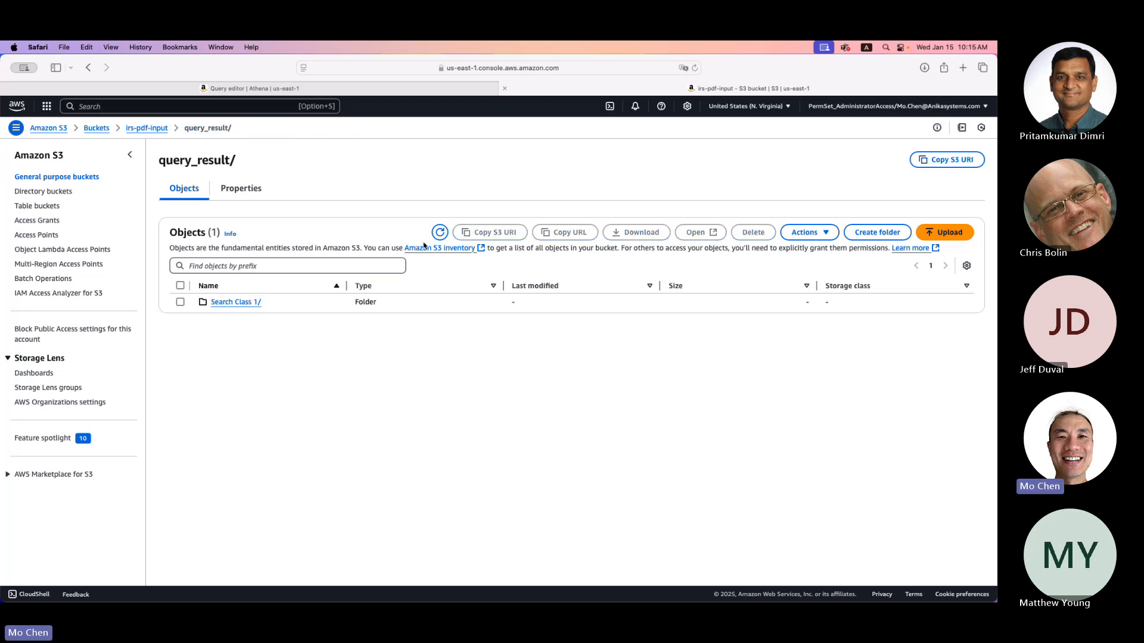
pyautogui.click(148, 129)
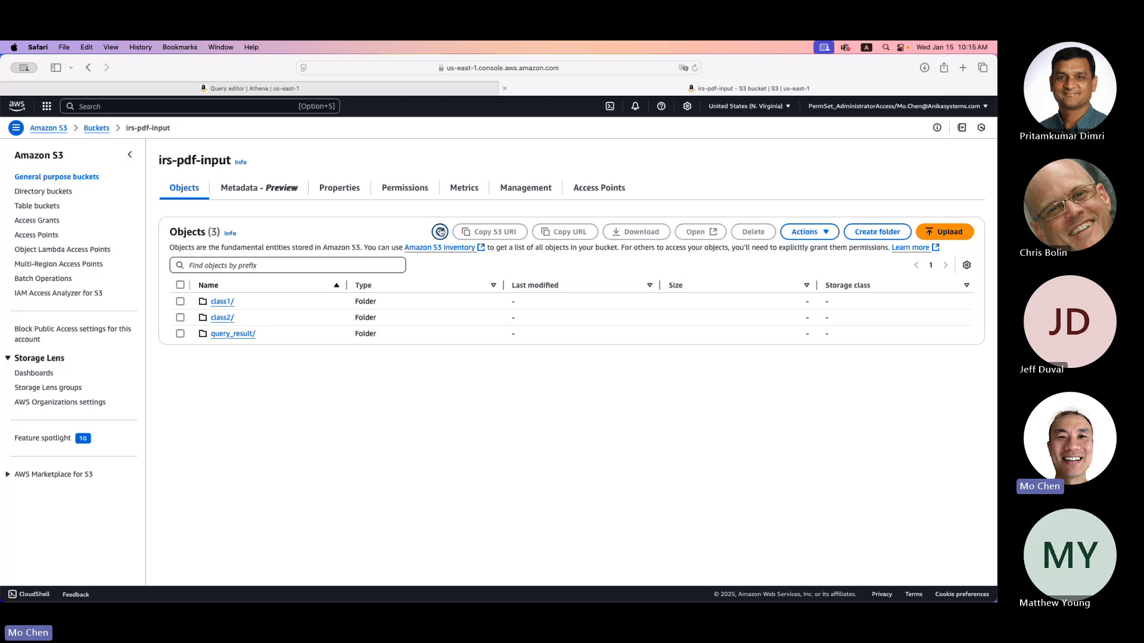
# Permanently delete the query_result/ folder from the irs-pdf-input bucket, confirming with "permanently delete"
pyautogui.click(180, 334)
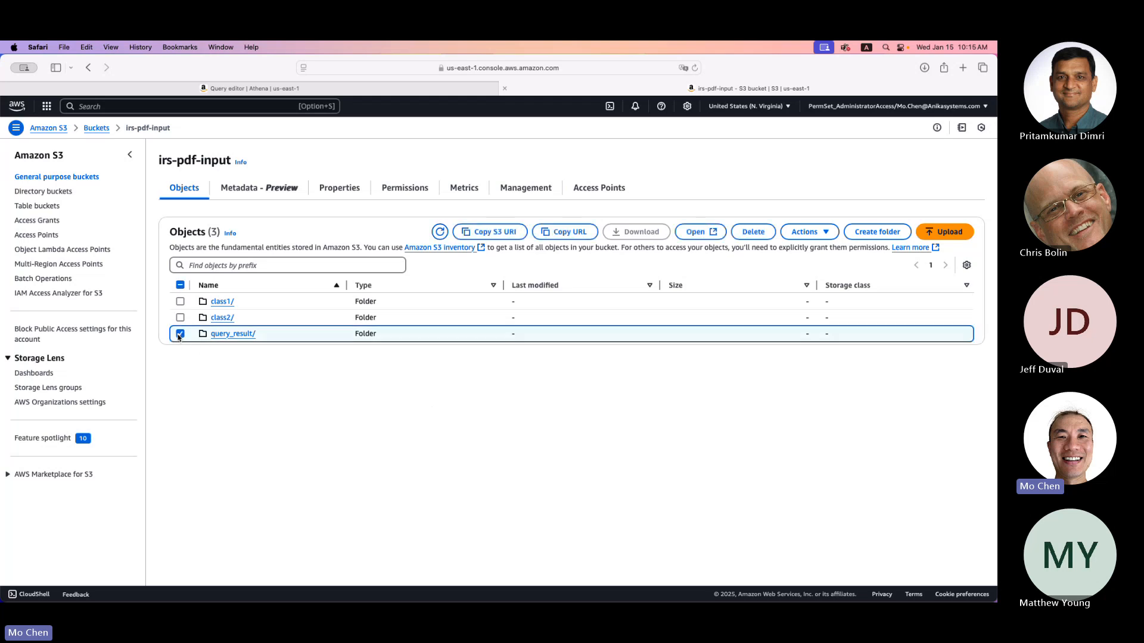
pyautogui.click(768, 232)
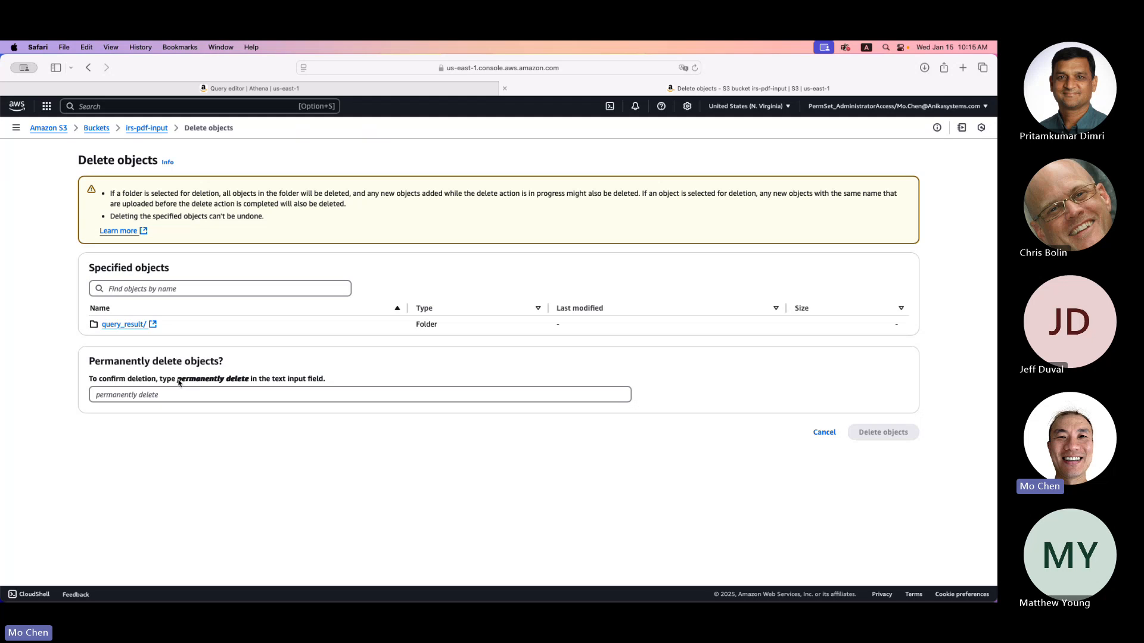
pyautogui.moveTo(177, 380); pyautogui.dragTo(247, 383)
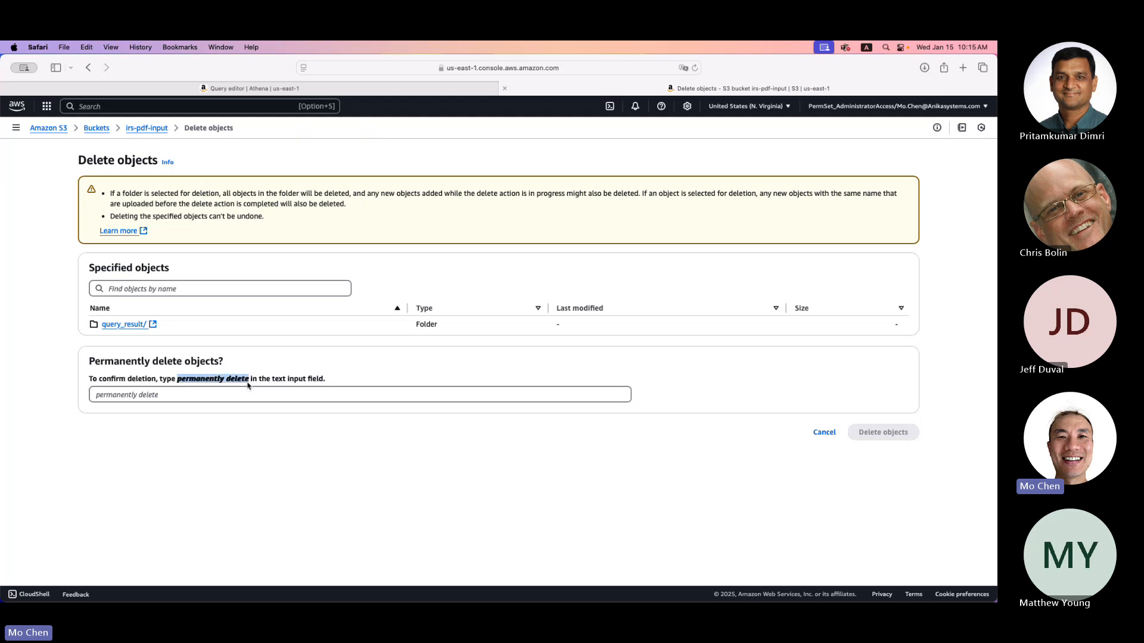
pyautogui.press('super+c')
pyautogui.click(244, 393)
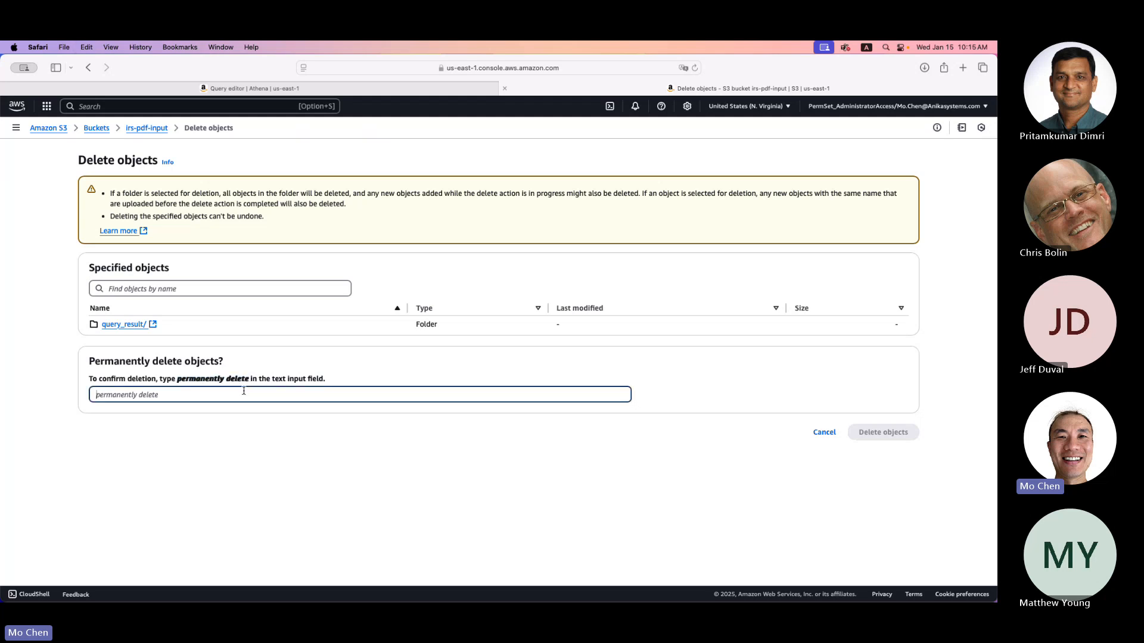
pyautogui.press('super+v')
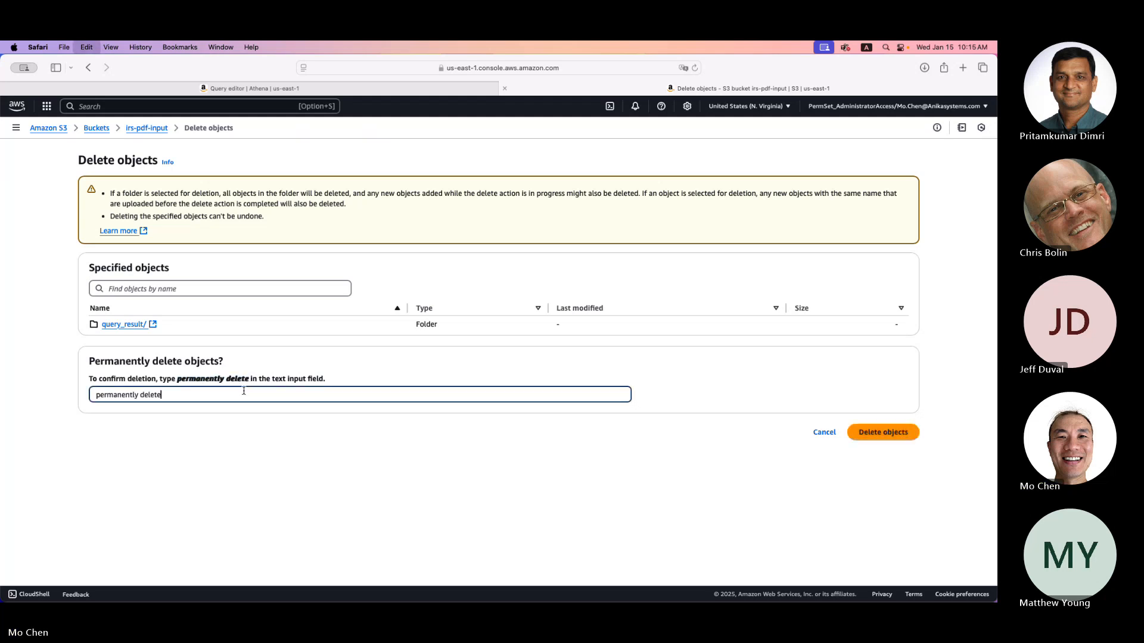
pyautogui.click(872, 435)
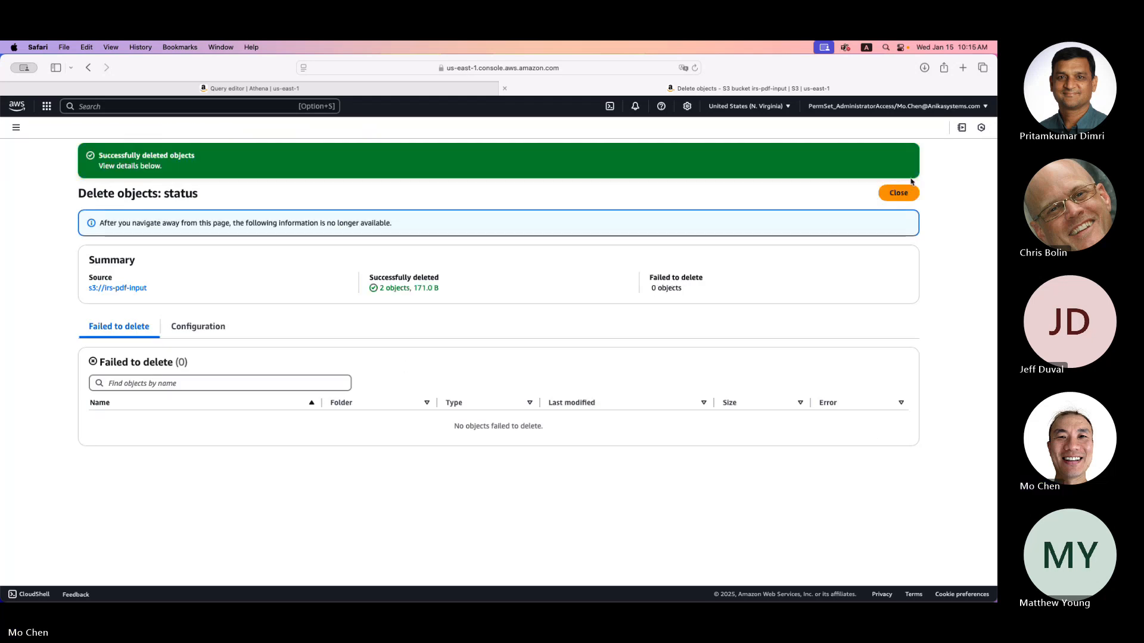
pyautogui.click(895, 196)
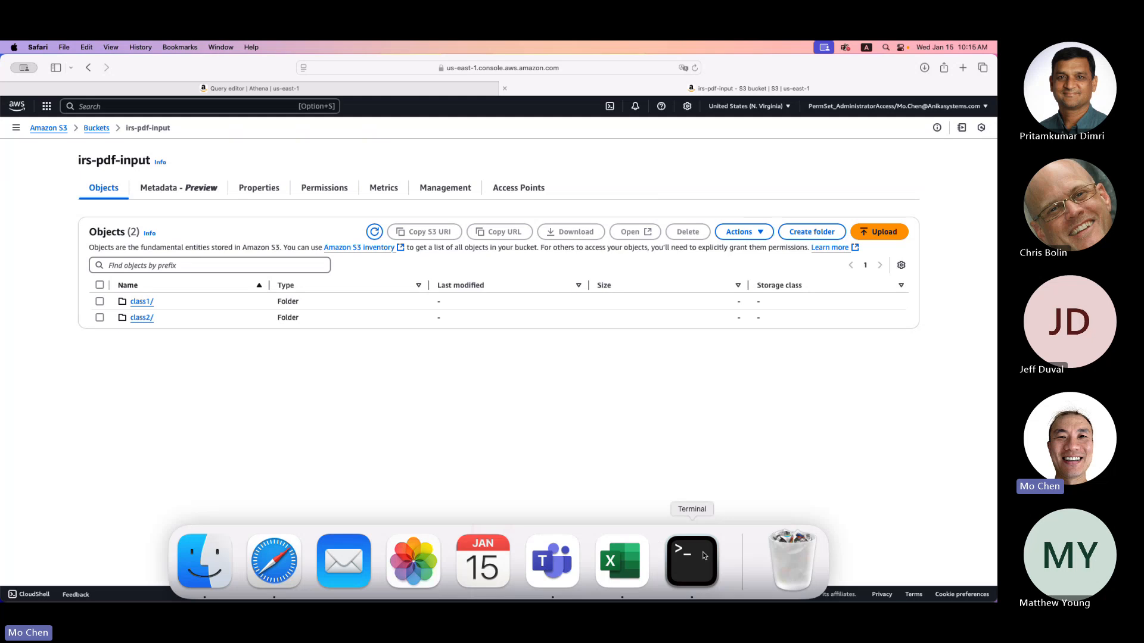
# Switch to Terminal and rerun the previous aws athena start-query-execution command for my_school.class1
pyautogui.click(703, 556)
pyautogui.press('Up')
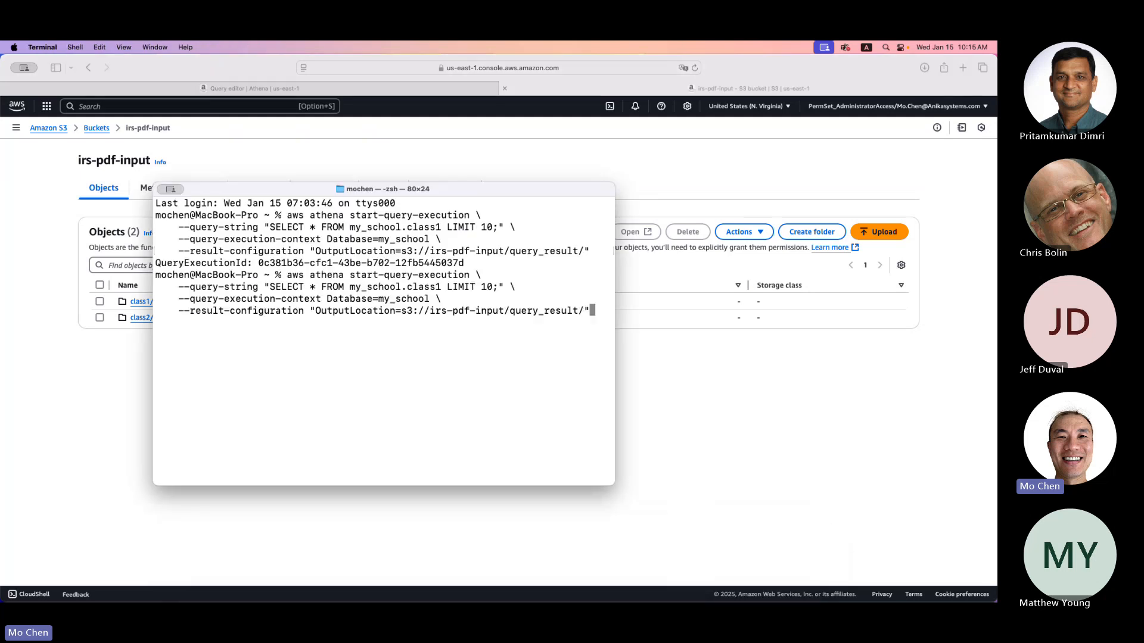
pyautogui.press('Return')
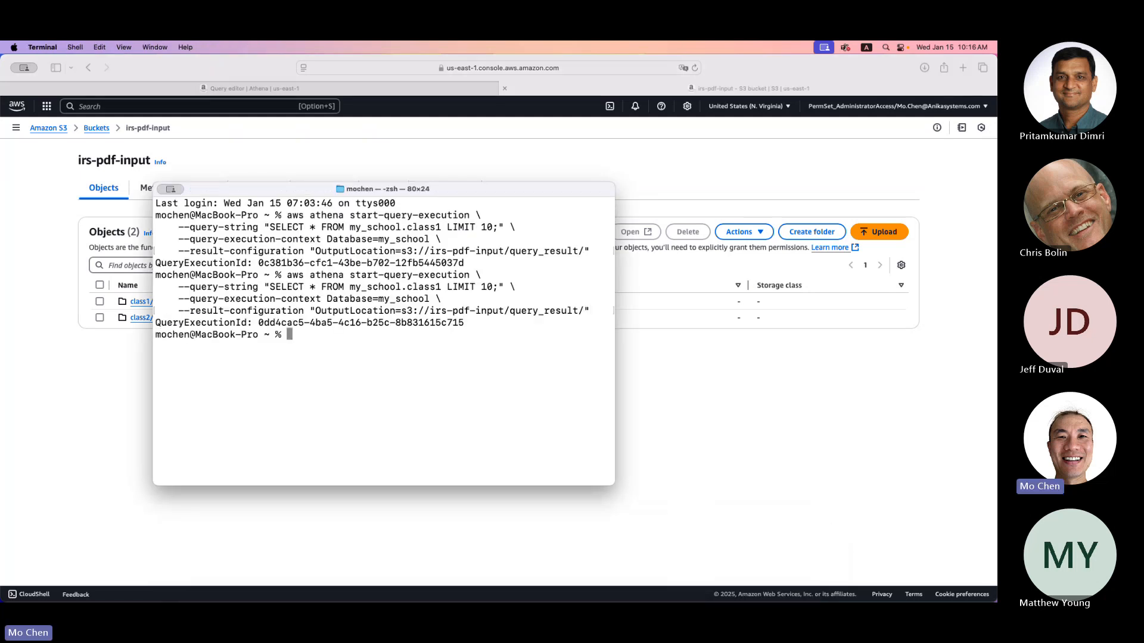
# Refresh the irs-pdf-input bucket in S3 to look for the new query output and recheck the command's output location in Terminal
pyautogui.click(117, 401)
pyautogui.click(374, 232)
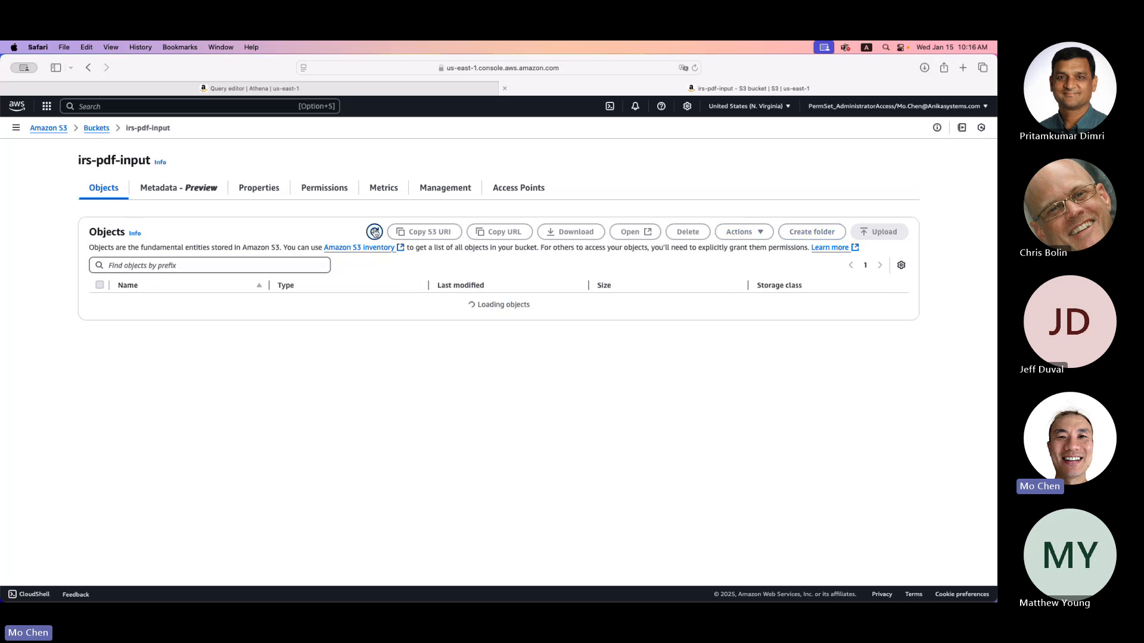
pyautogui.click(374, 232)
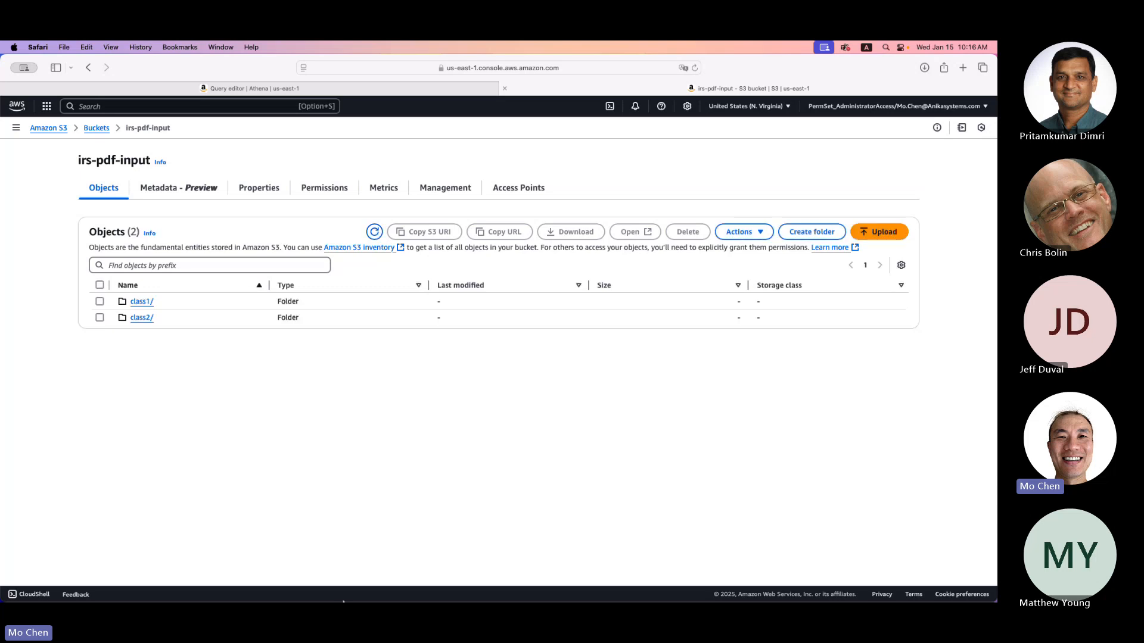
pyautogui.moveTo(494, 570)
pyautogui.click(695, 573)
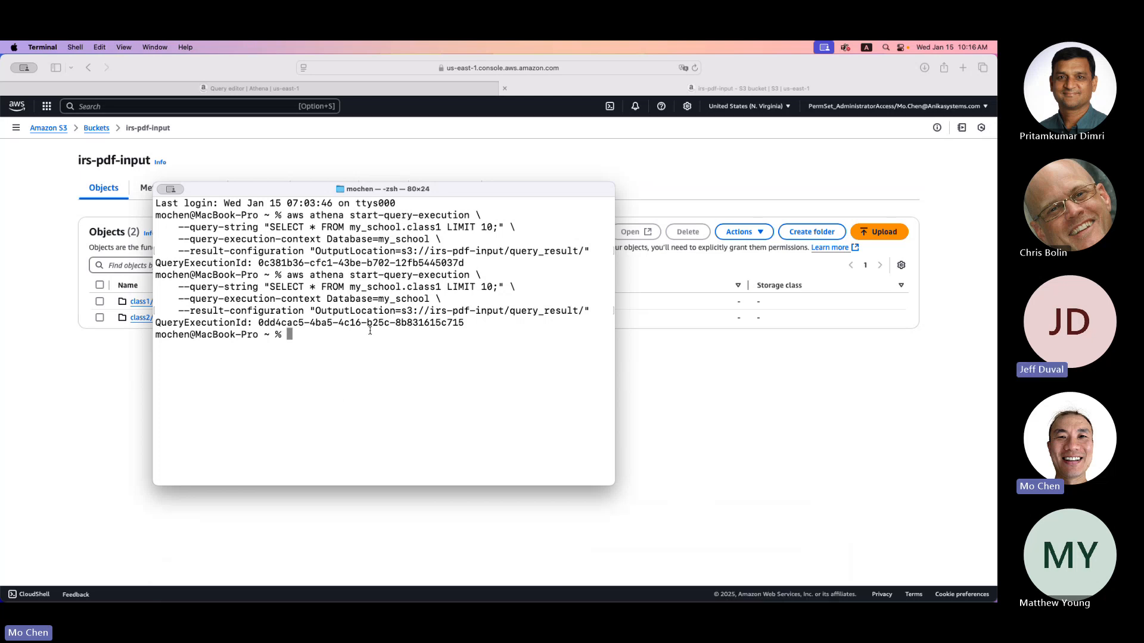
pyautogui.click(91, 394)
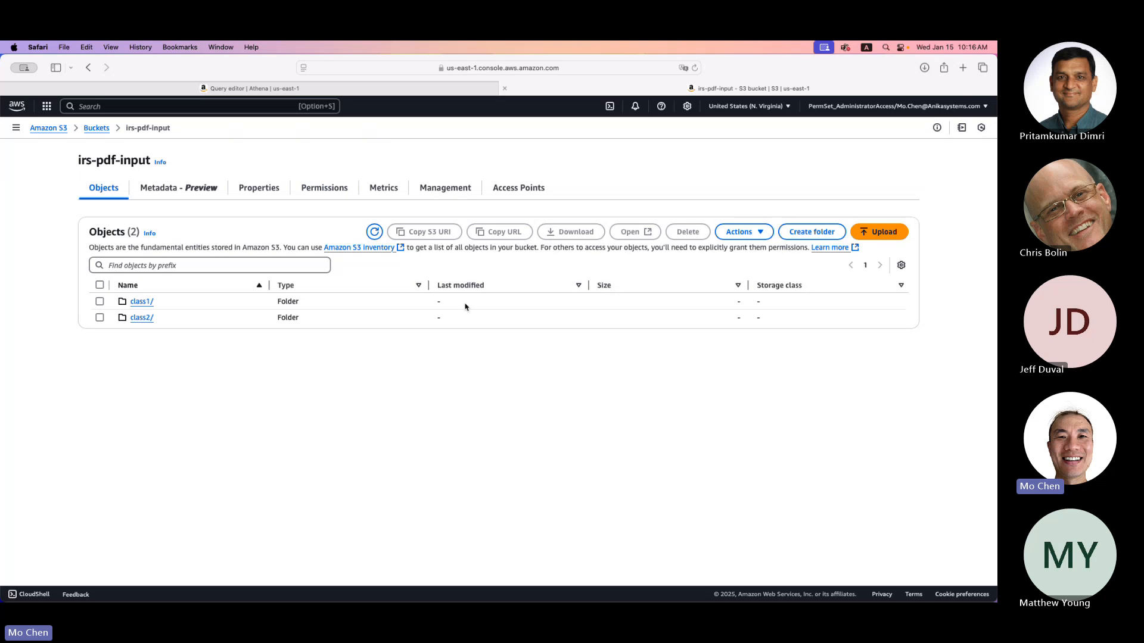
# Switch to the Athena query editor and open the saved Union query
pyautogui.click(358, 88)
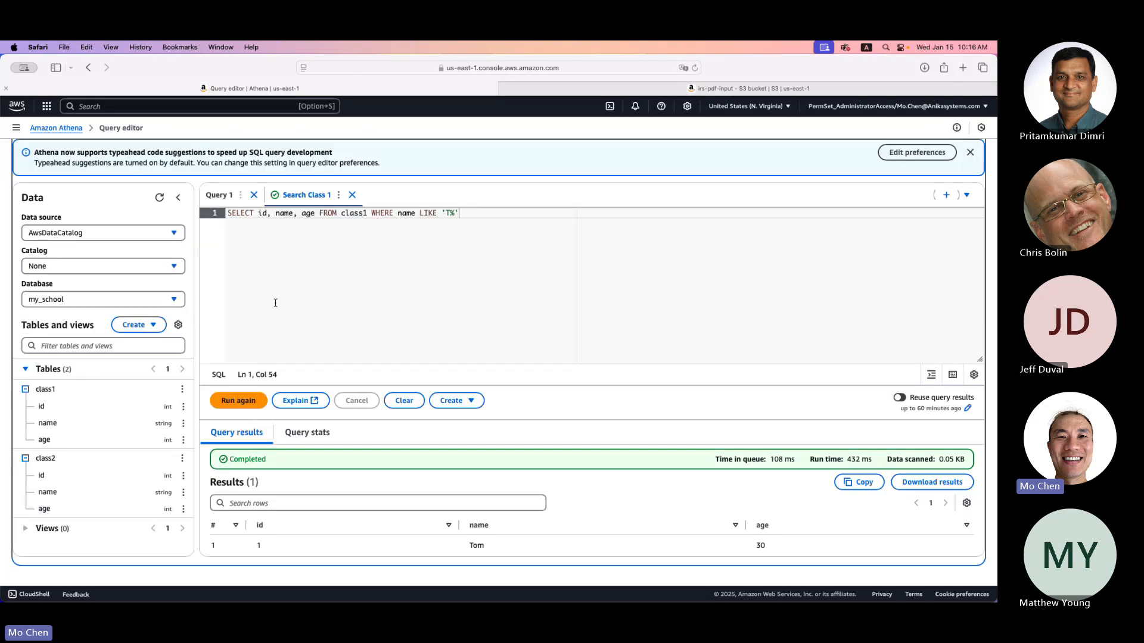
pyautogui.scroll(2, 349, 273)
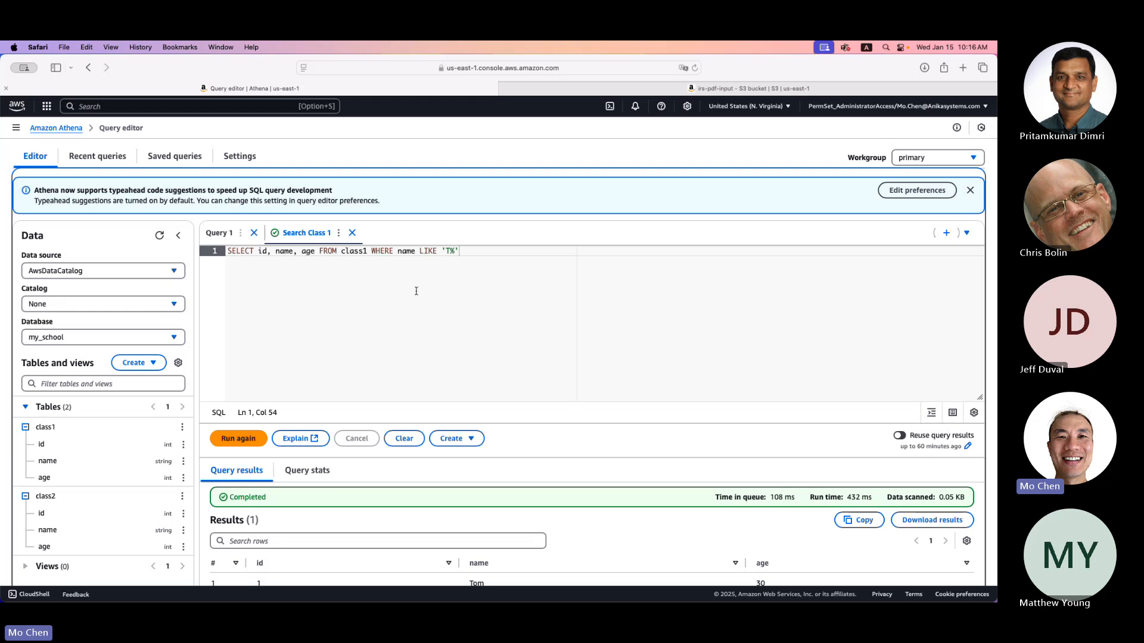
pyautogui.click(181, 161)
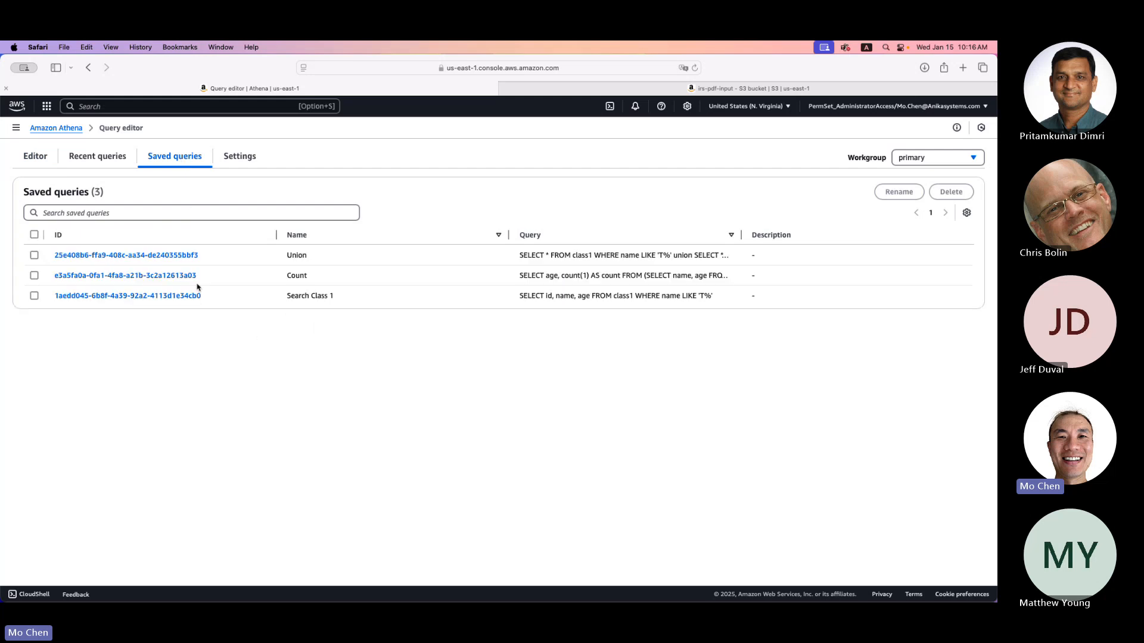
pyautogui.click(178, 257)
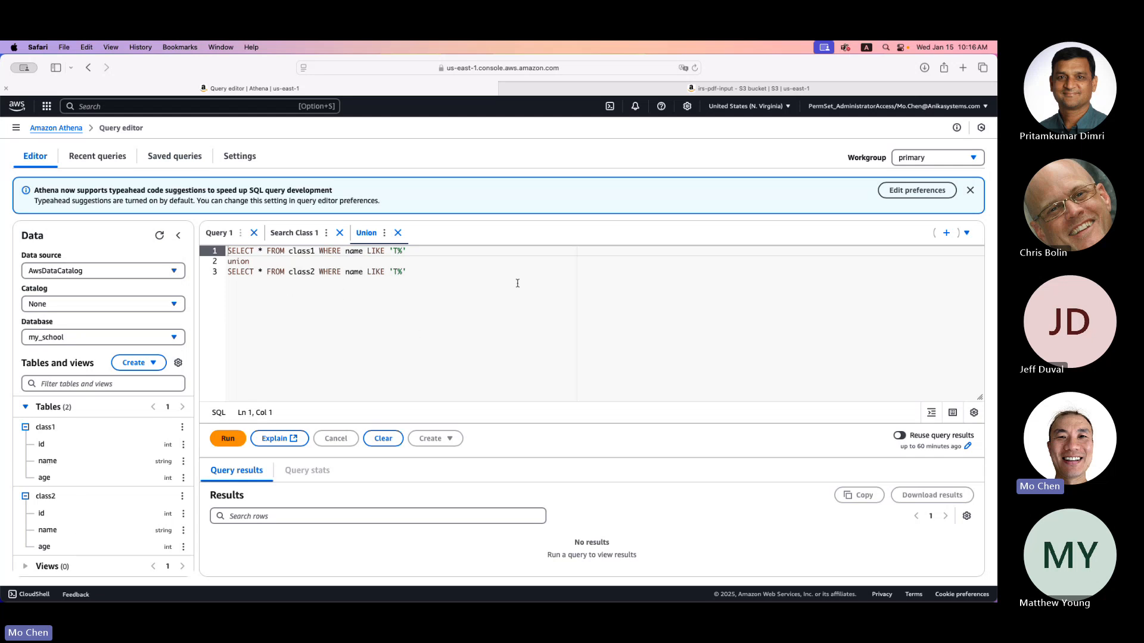
# Upload students3.csv and students4.csv from Documents to the class2/ folder of the irs-pdf-input bucket in S3, and return to the bucket's object list
pyautogui.click(716, 89)
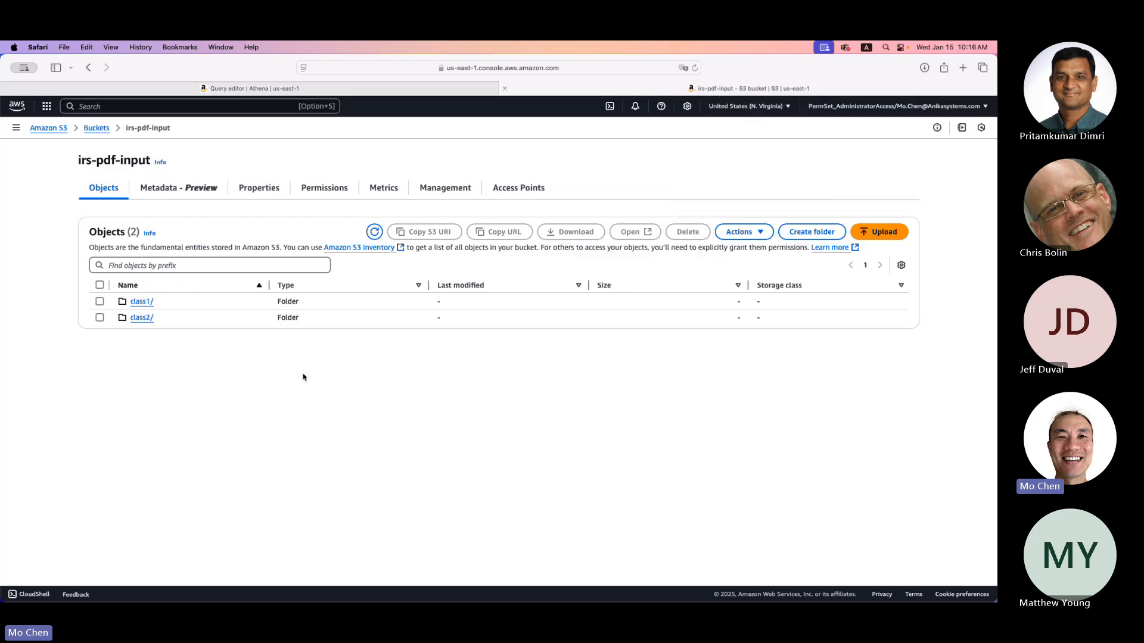
pyautogui.click(143, 318)
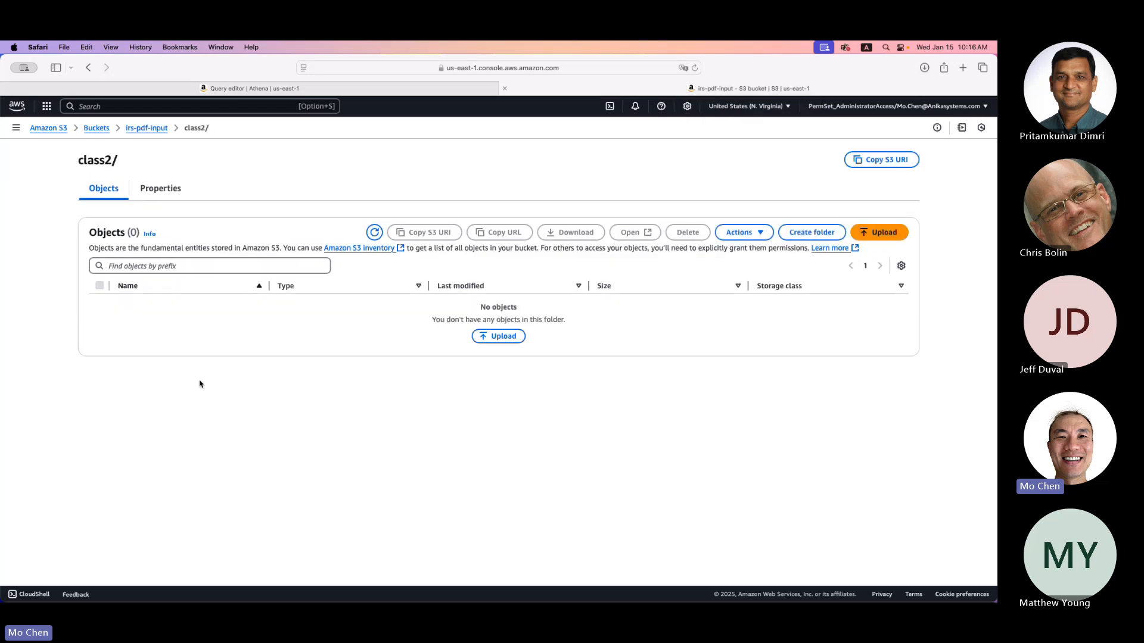
pyautogui.click(500, 337)
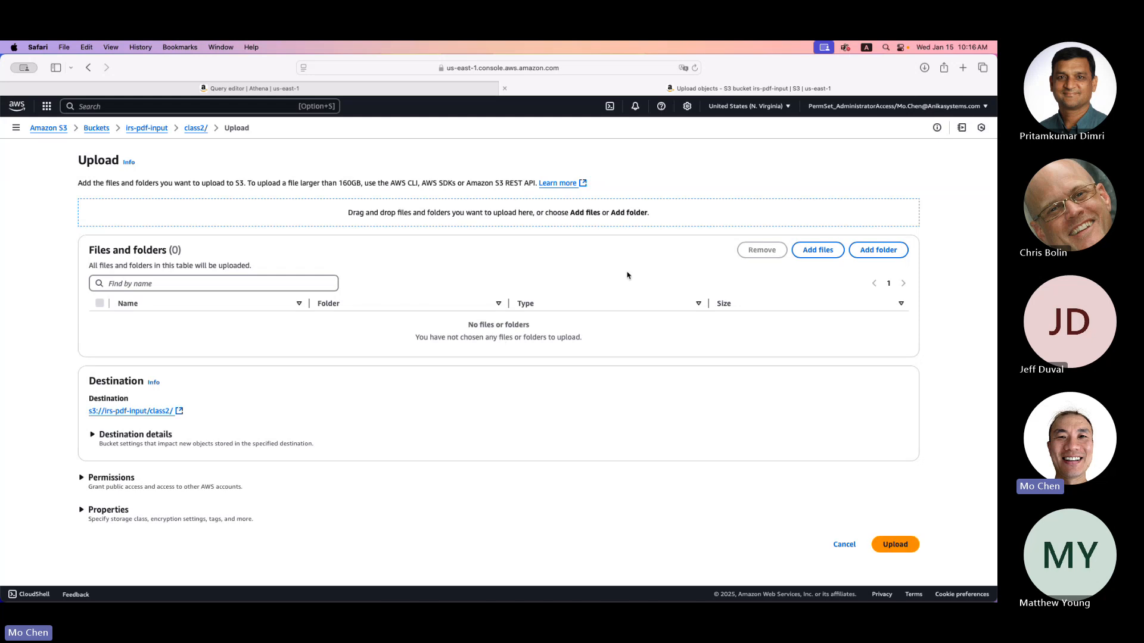
pyautogui.click(816, 251)
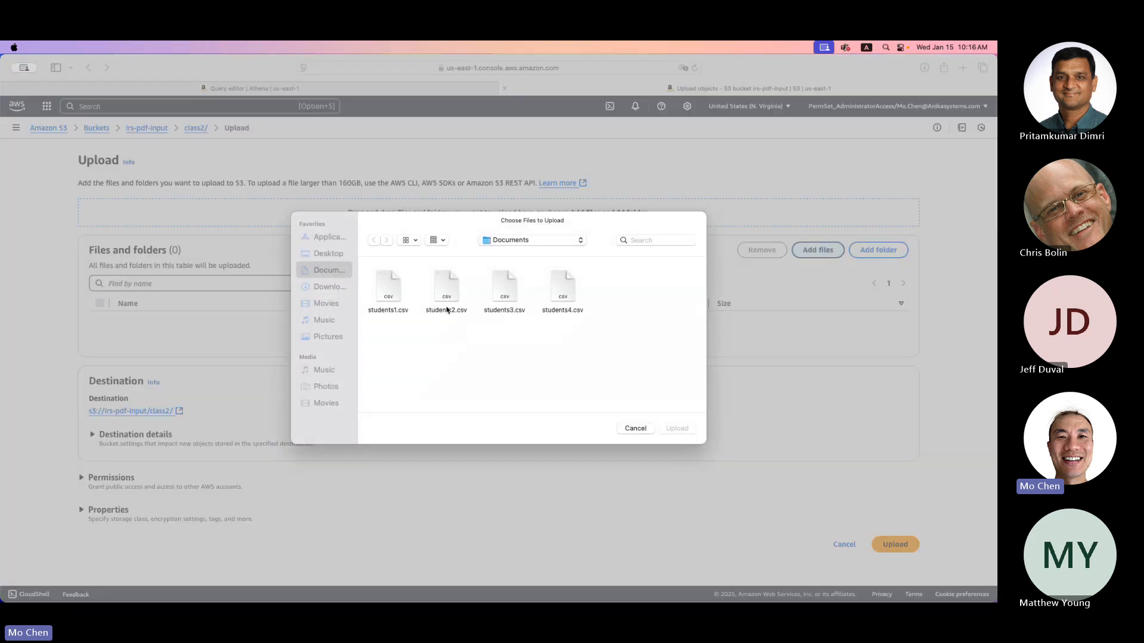
pyautogui.moveTo(506, 343); pyautogui.dragTo(565, 294)
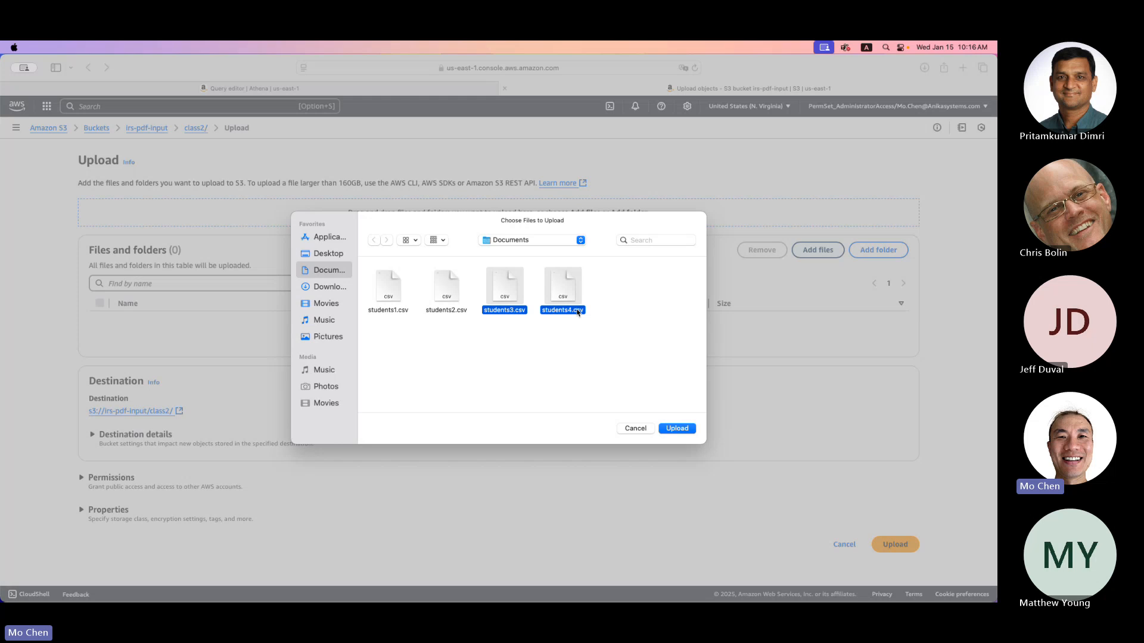
pyautogui.click(677, 429)
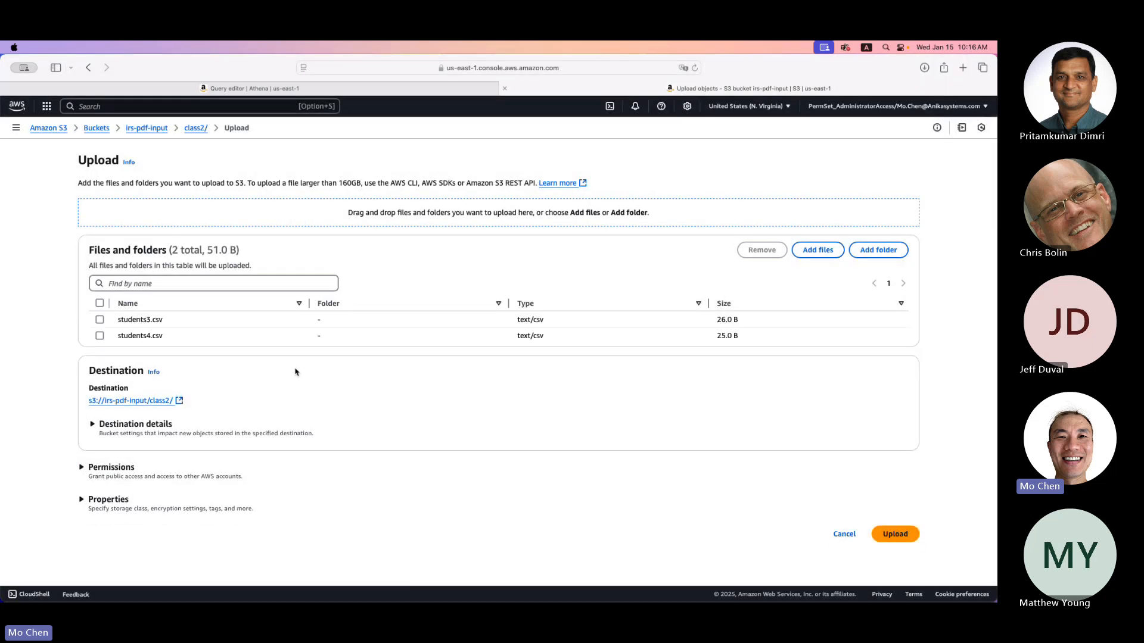
pyautogui.click(895, 533)
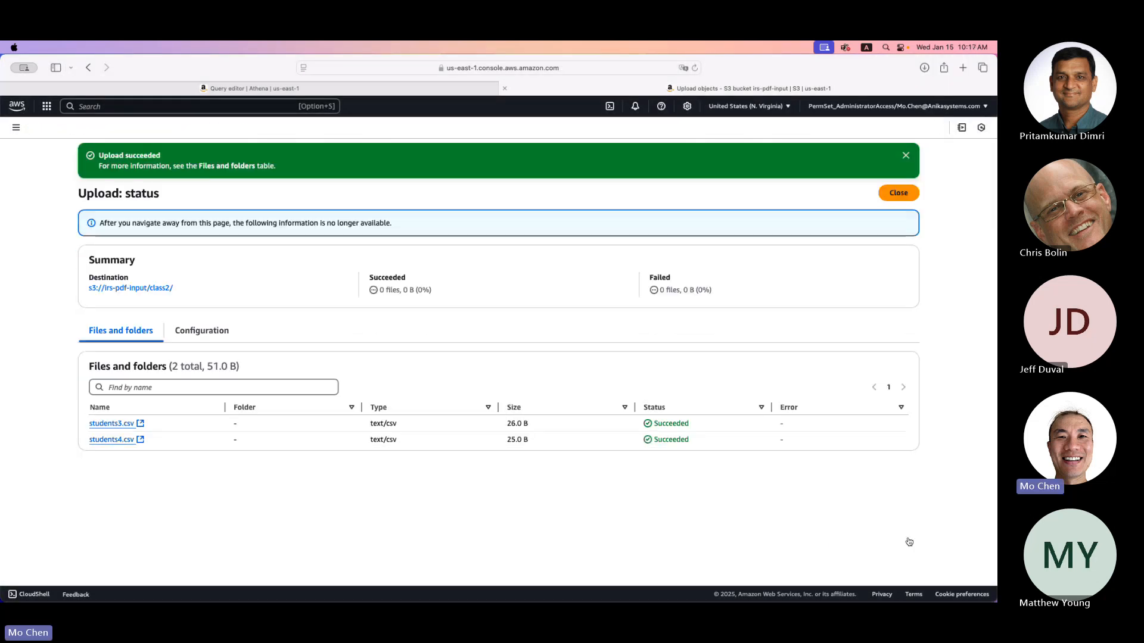
pyautogui.click(899, 193)
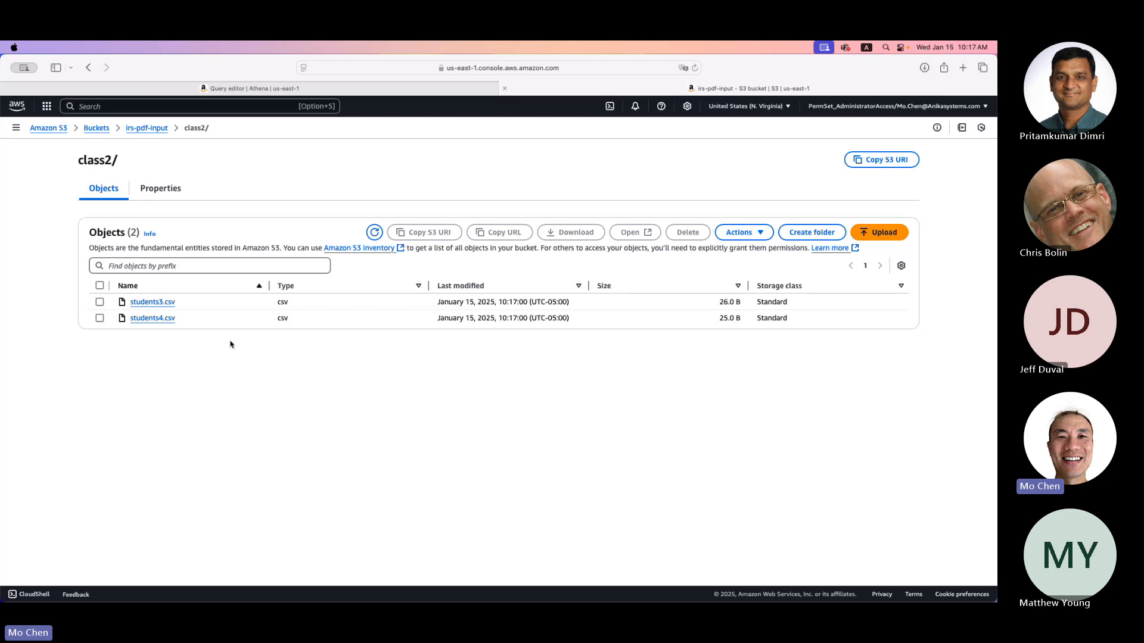
pyautogui.click(147, 128)
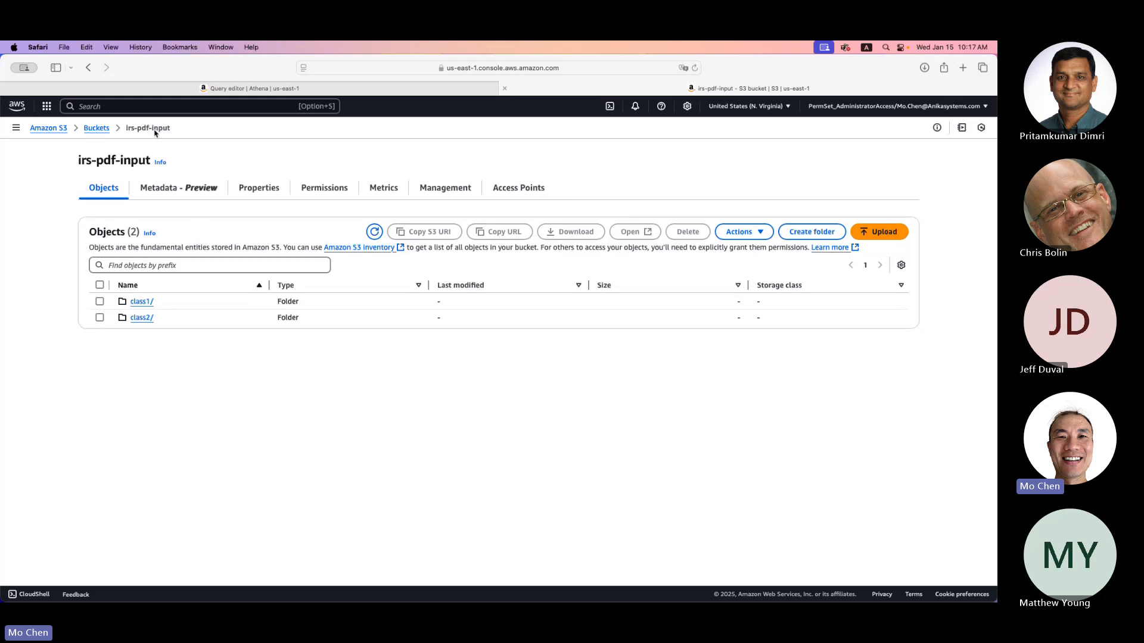
# Run the Union query in Athena, review its results and check the files in the S3 class2/ folder
pyautogui.click(337, 90)
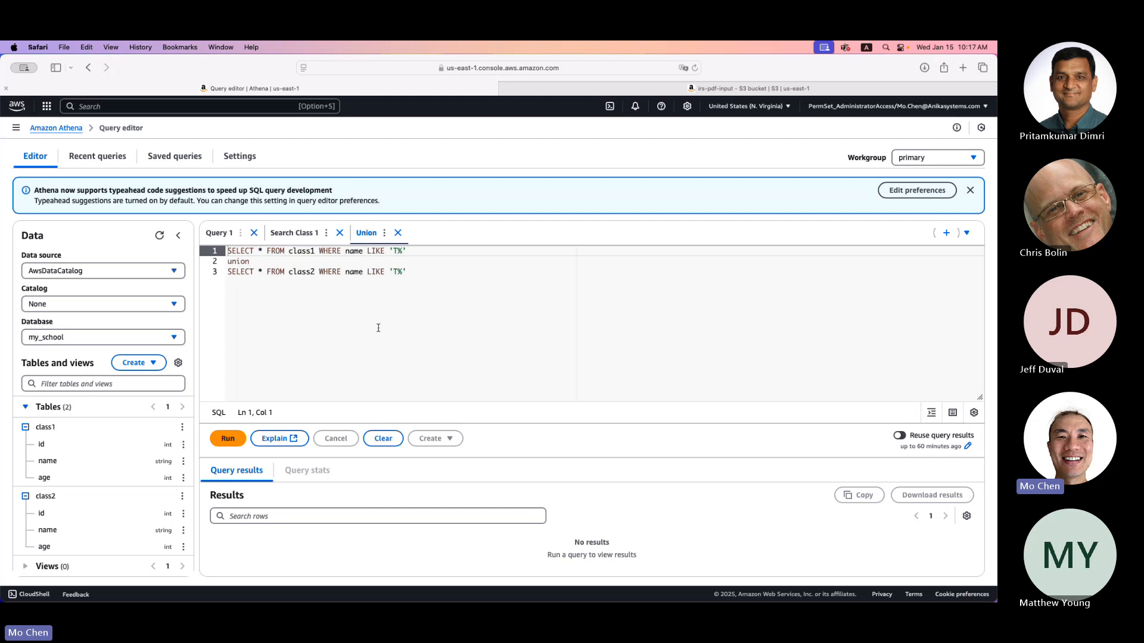
pyautogui.click(378, 328)
pyautogui.click(229, 439)
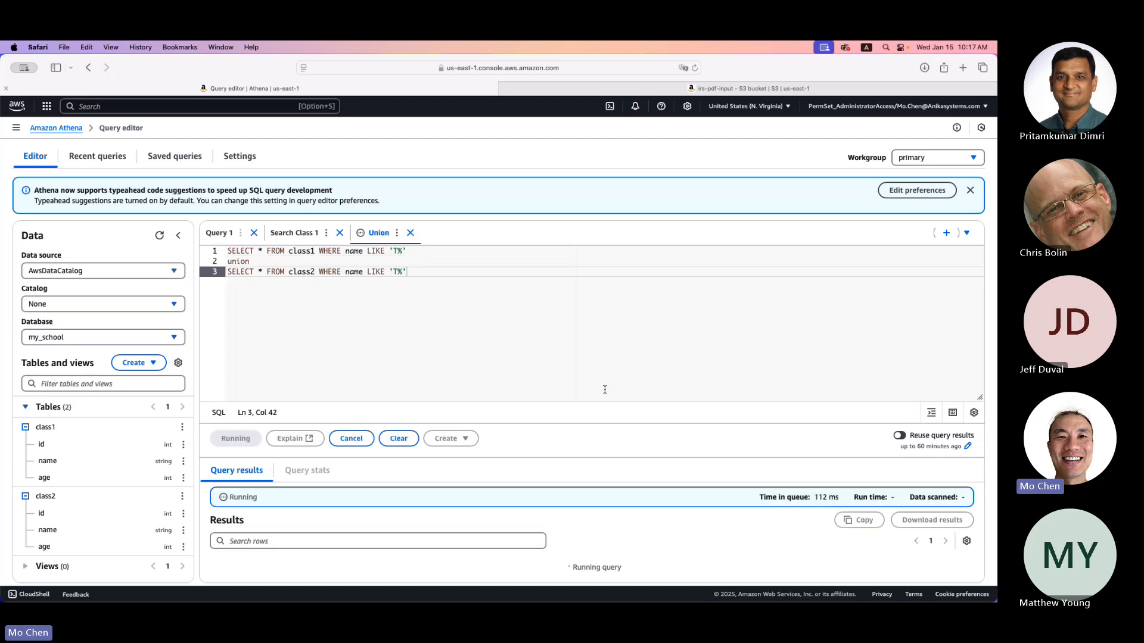
pyautogui.scroll(-3, 605, 389)
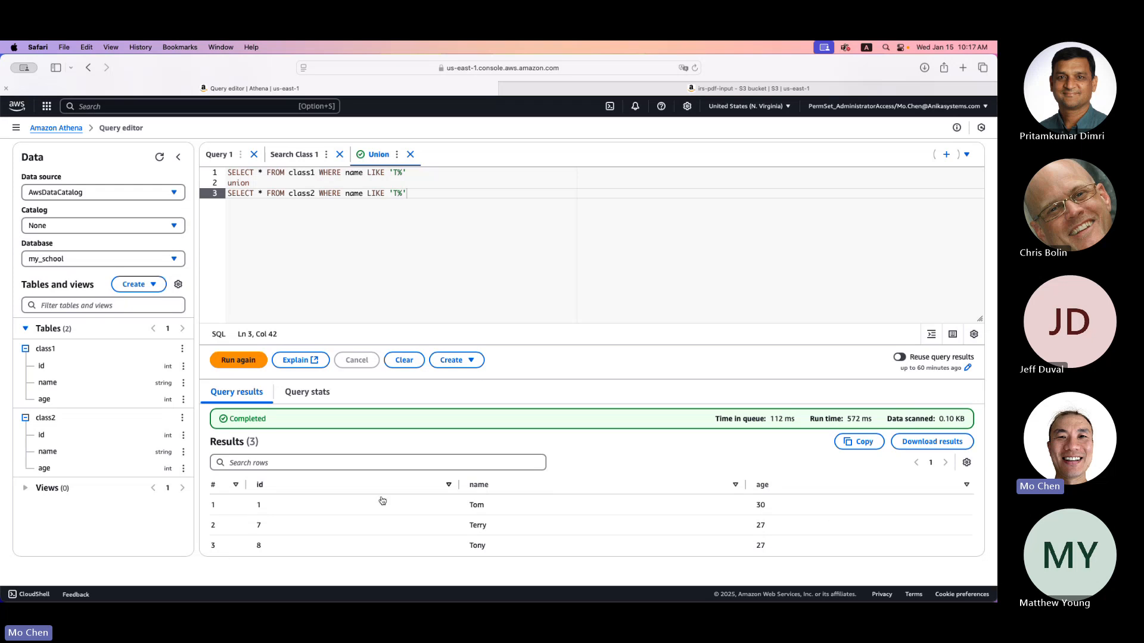
pyautogui.click(752, 85)
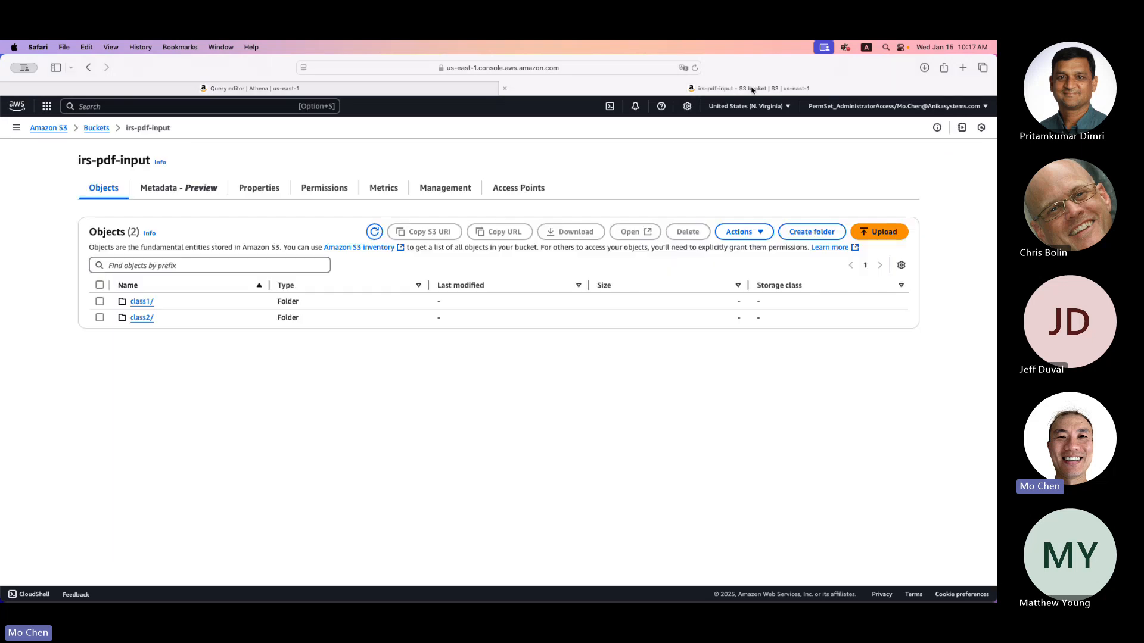
pyautogui.click(142, 318)
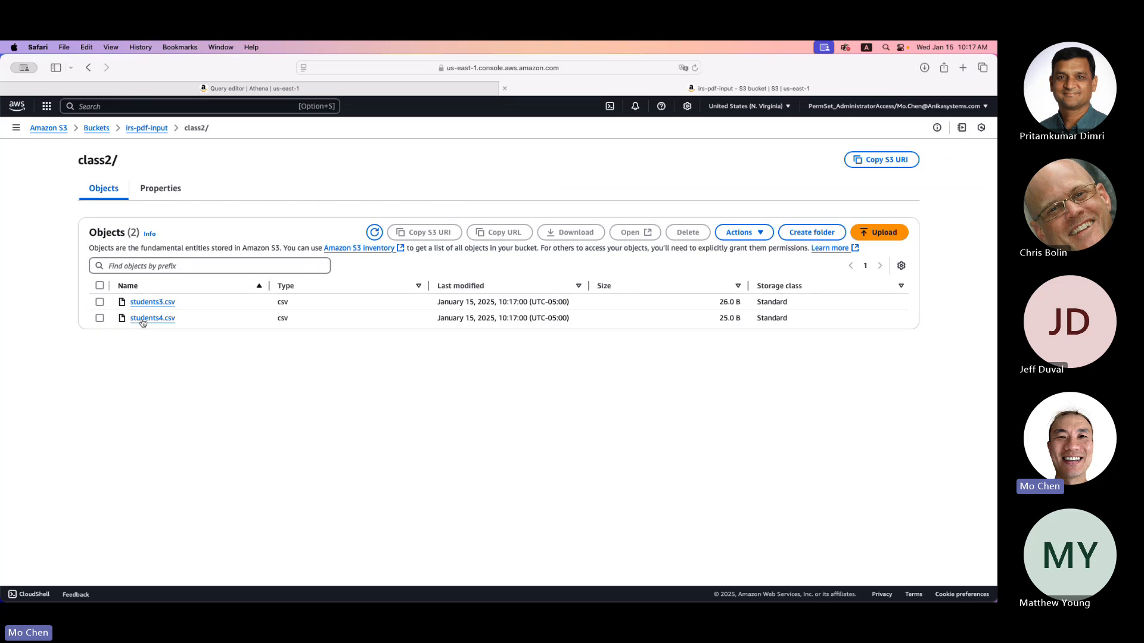
# Return to the Athena query editor and open the saved Count query
pyautogui.click(386, 90)
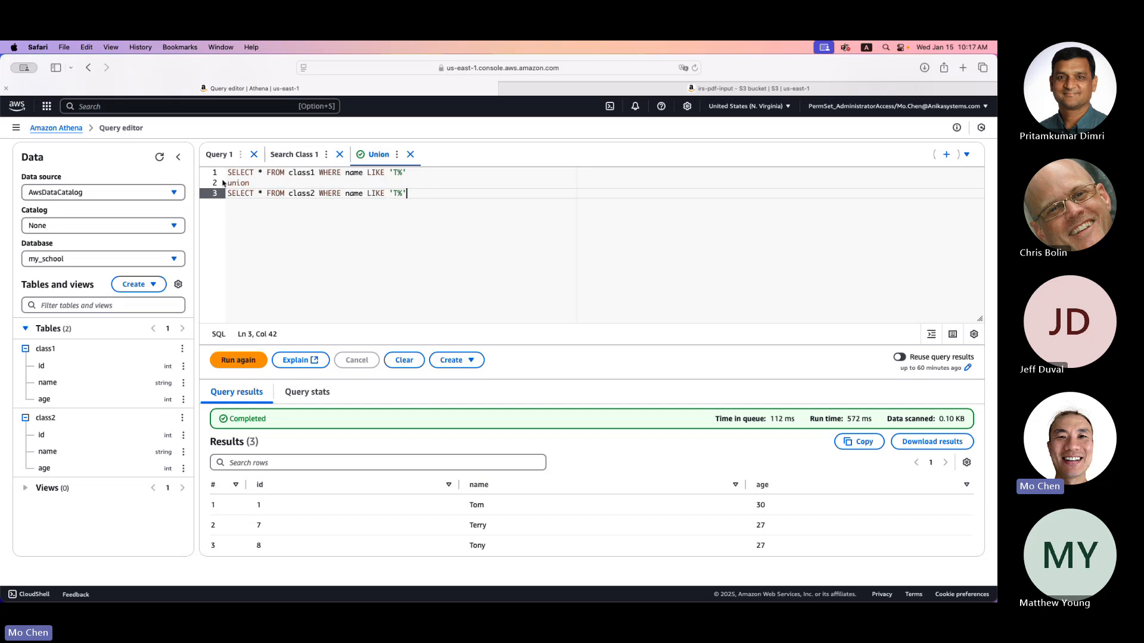
pyautogui.scroll(3, 284, 211)
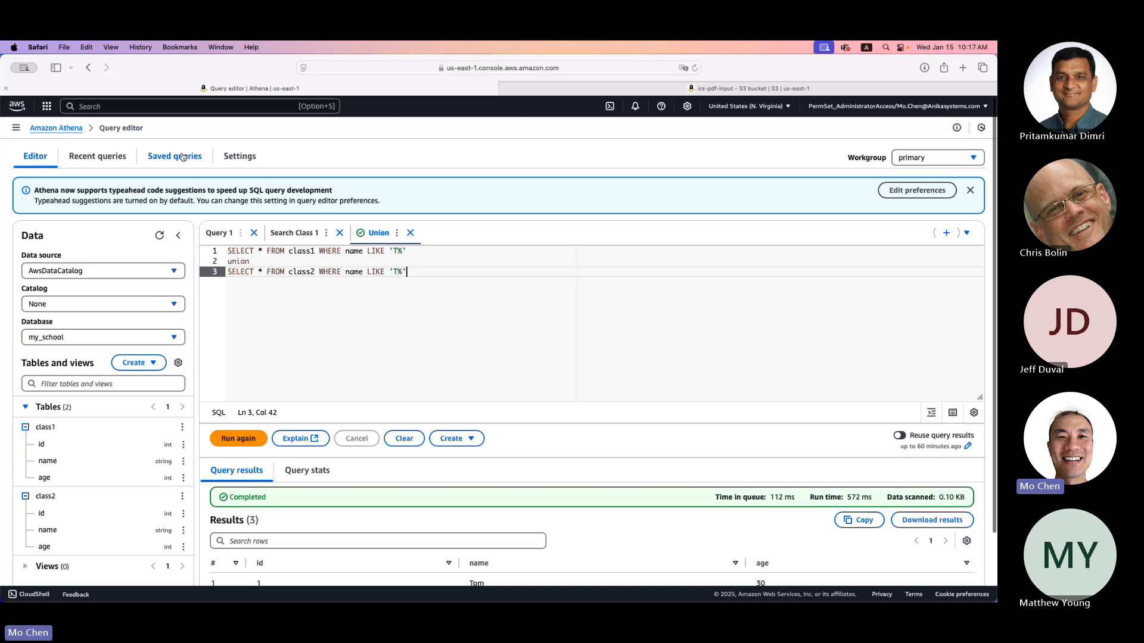
pyautogui.click(178, 156)
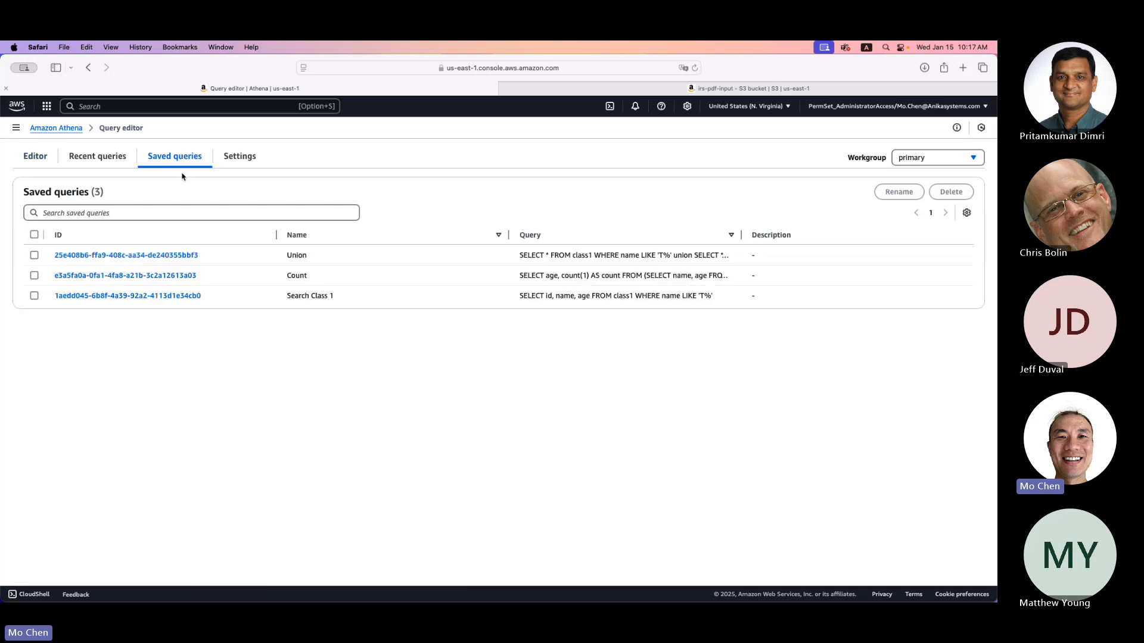
pyautogui.click(173, 275)
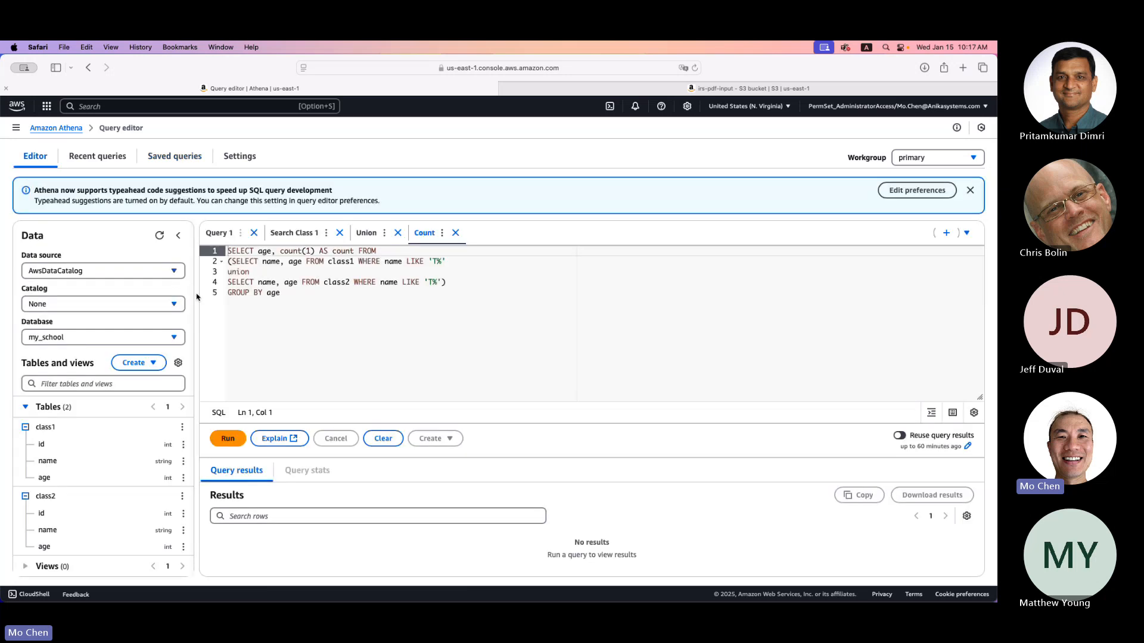
# Run the Count query and examine the age groups in its results
pyautogui.click(339, 298)
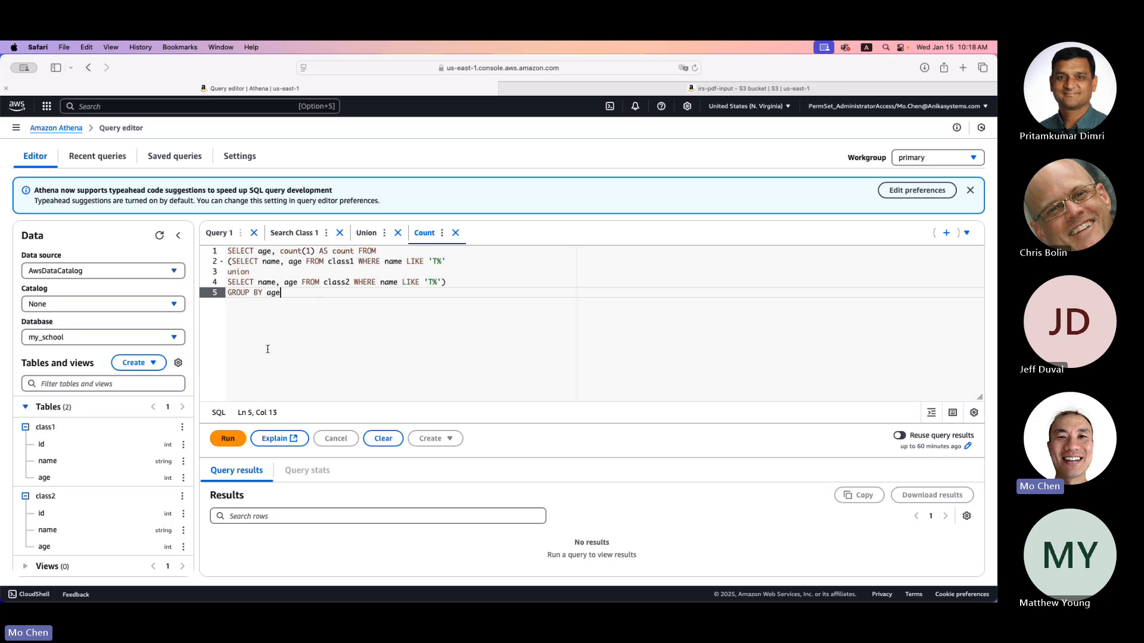
pyautogui.click(227, 439)
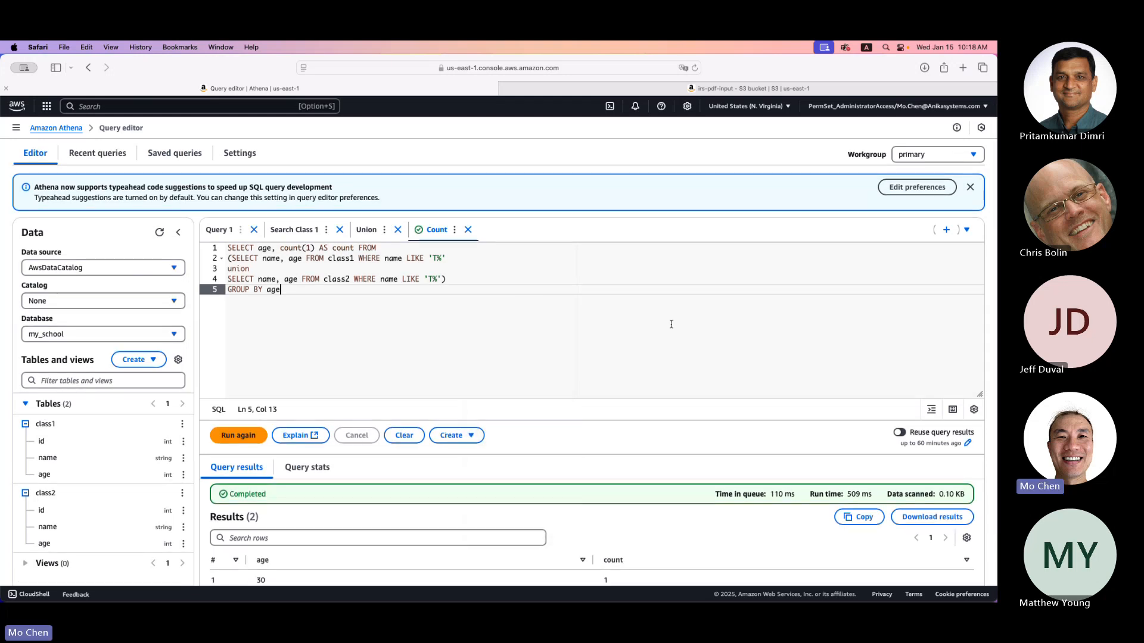
pyautogui.scroll(-2, 670, 324)
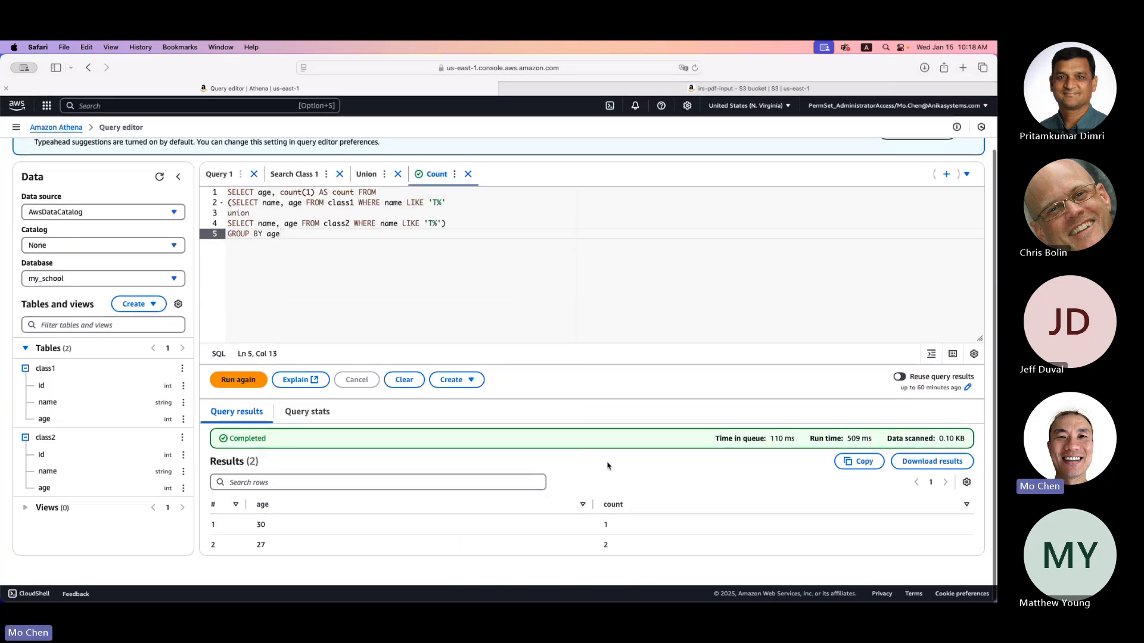
pyautogui.doubleClick(262, 526)
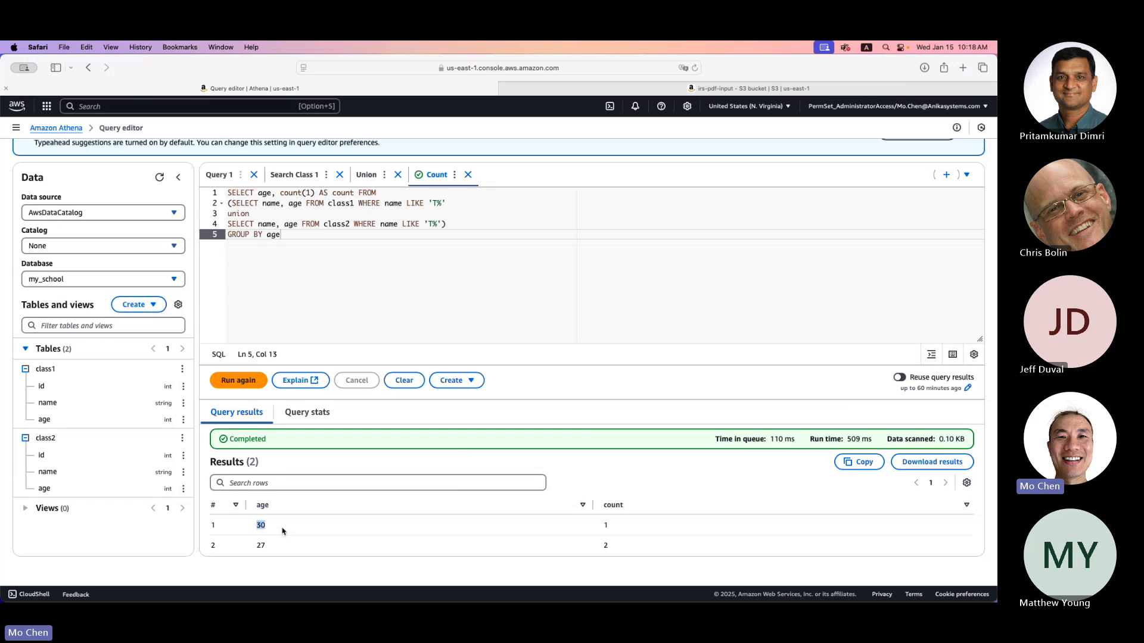
pyautogui.doubleClick(261, 546)
pyautogui.click(333, 554)
pyautogui.click(664, 89)
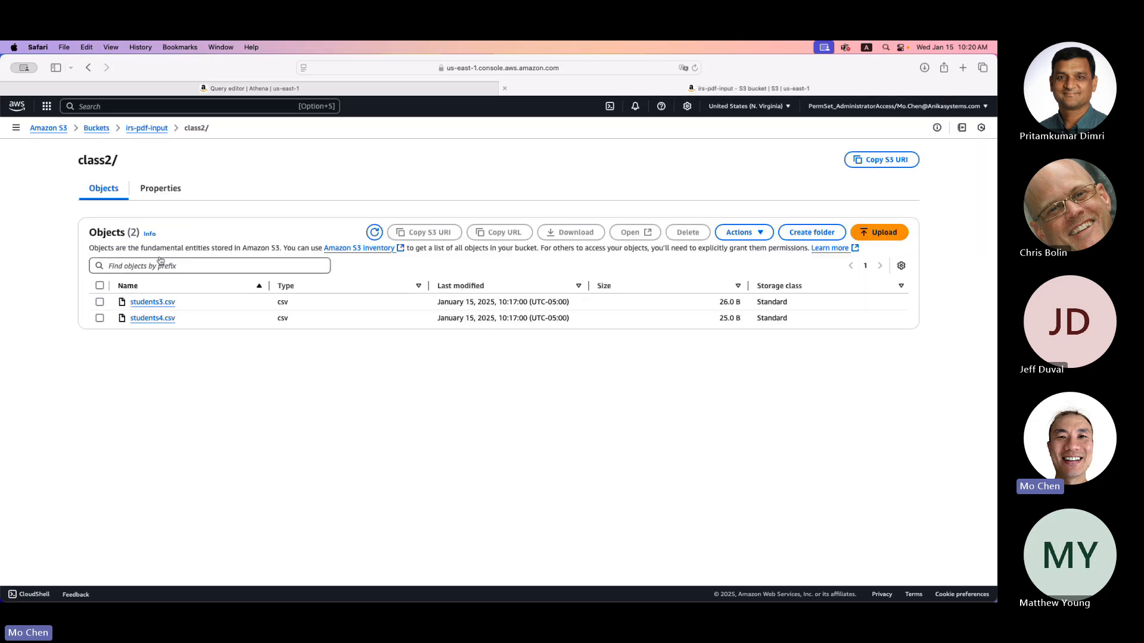
pyautogui.click(380, 88)
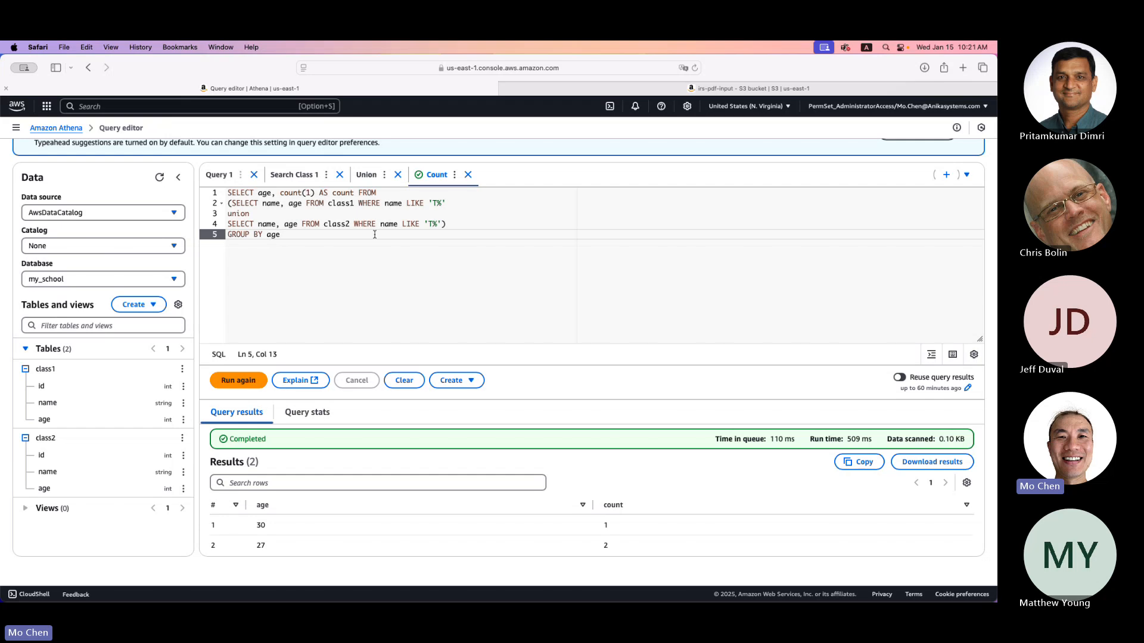
pyautogui.scroll(2, 480, 289)
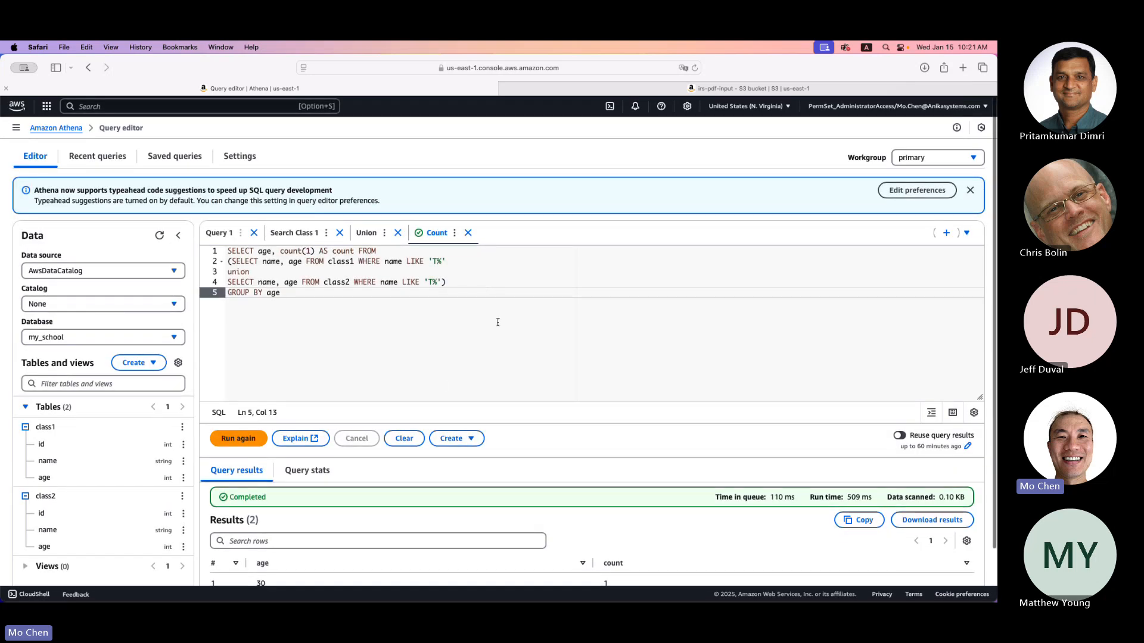
pyautogui.scroll(-2, 470, 357)
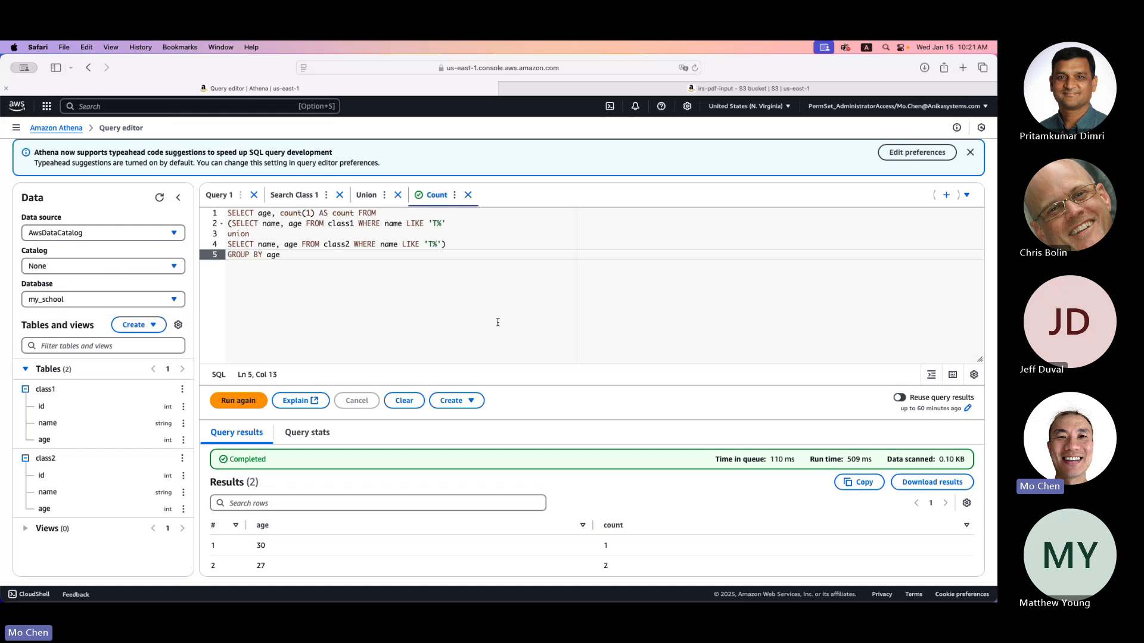
pyautogui.scroll(2, 250, 381)
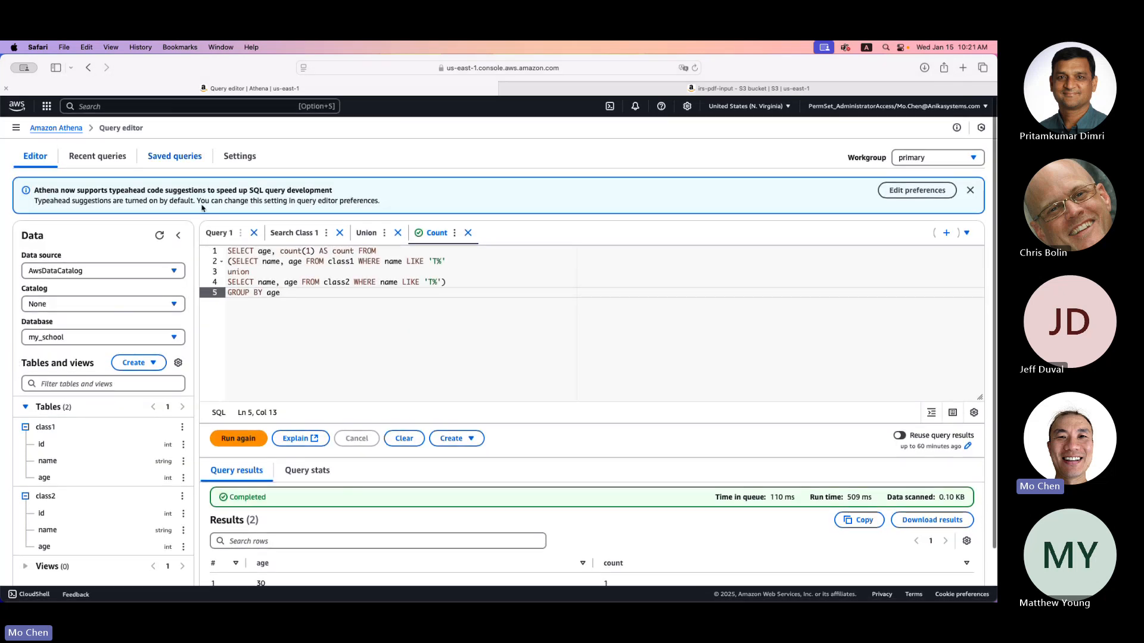
pyautogui.scroll(-3, 352, 355)
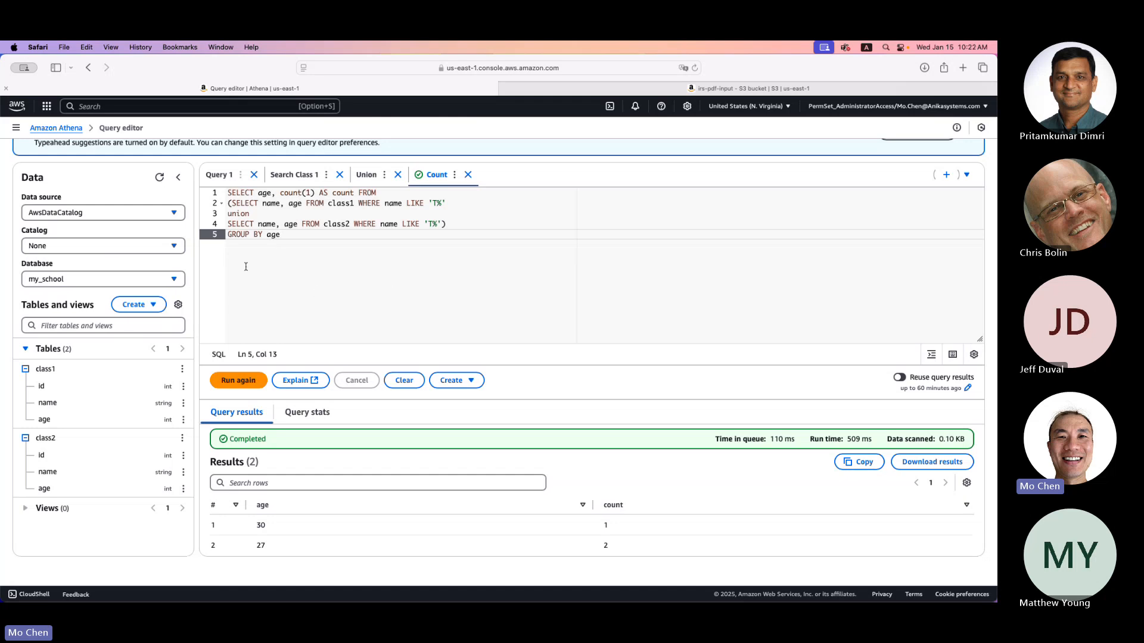
pyautogui.scroll(3, 440, 298)
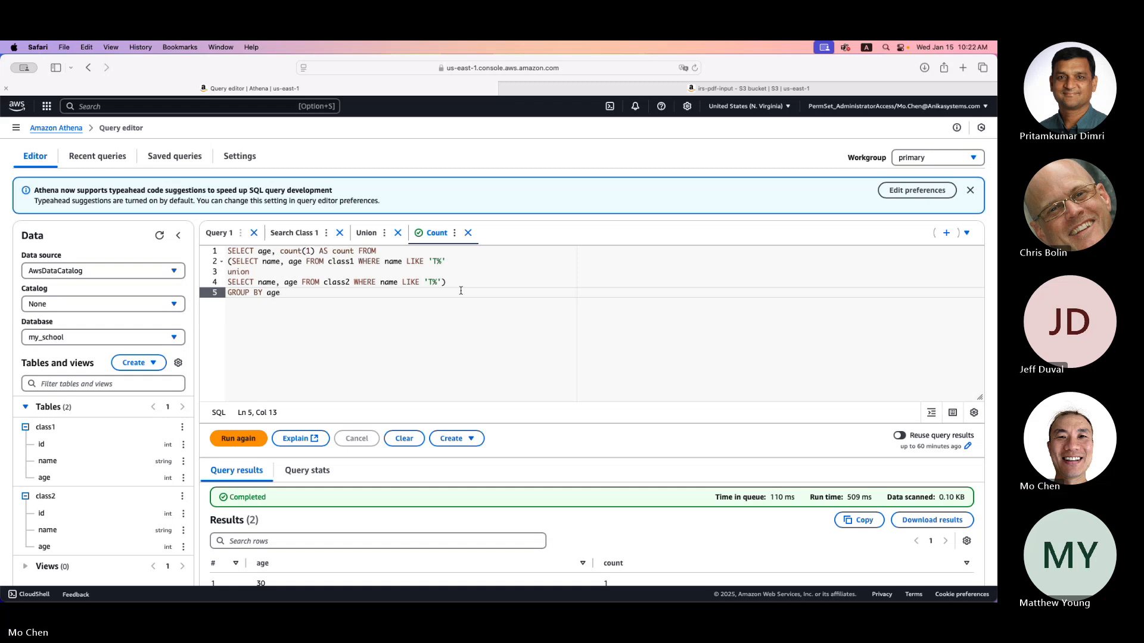
pyautogui.scroll(-2, 460, 290)
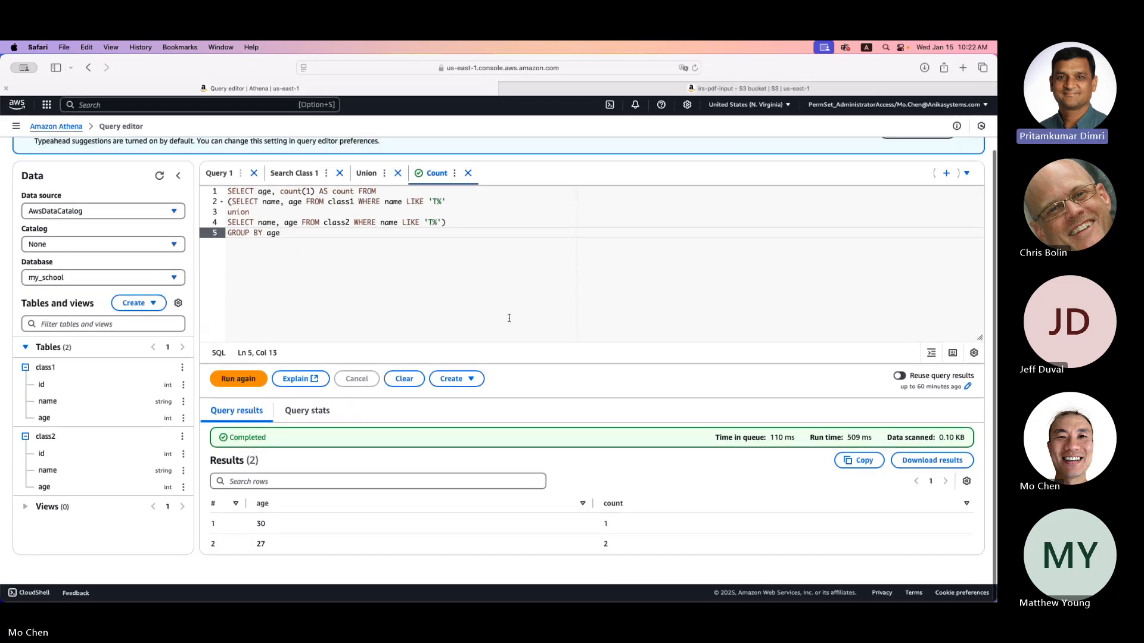